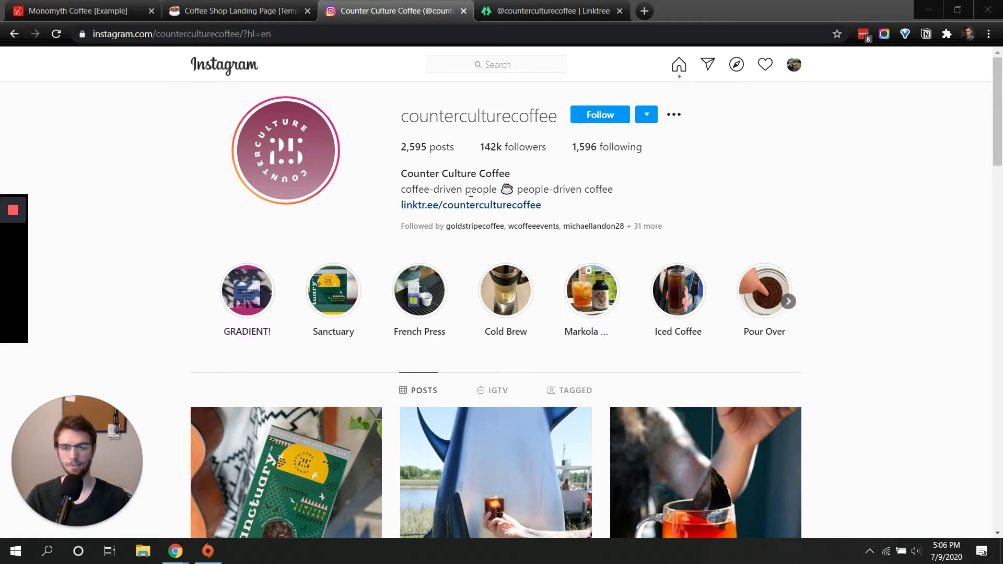
Step: Look at the counterculturecoffee Linktree page and switch to the Coffee Shop Landing Page template in Notion
left_click(557, 7)
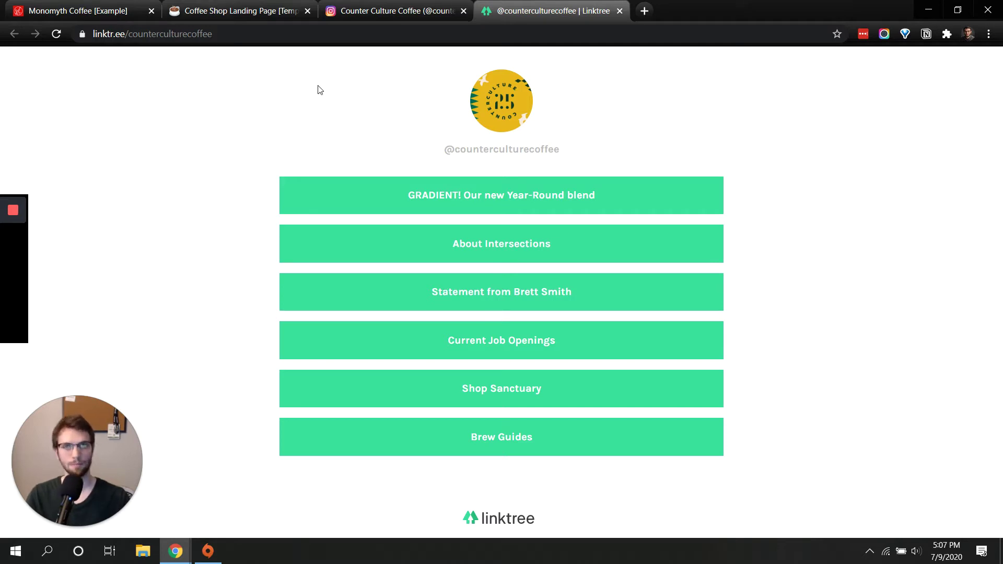
left_click(254, 4)
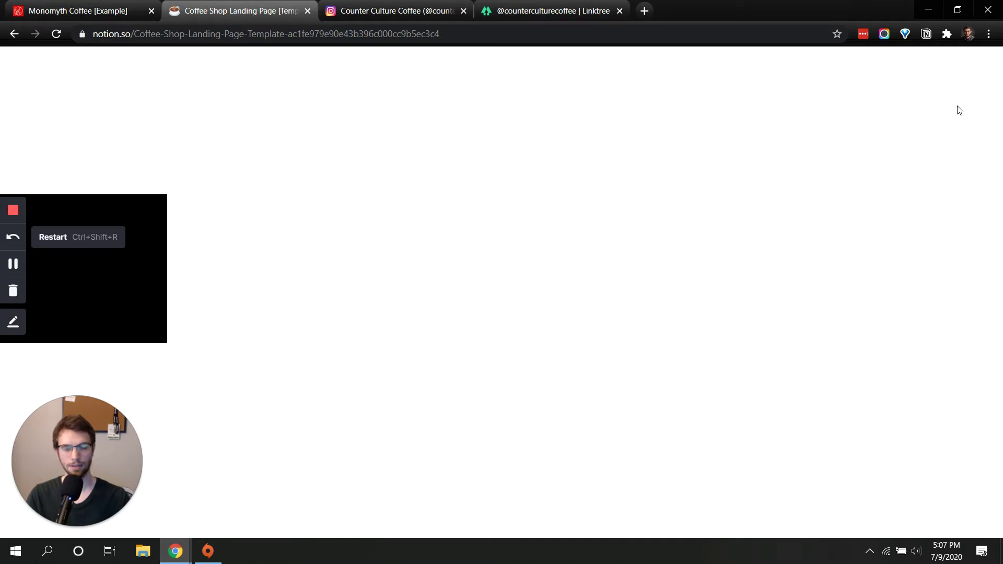
left_click(919, 377)
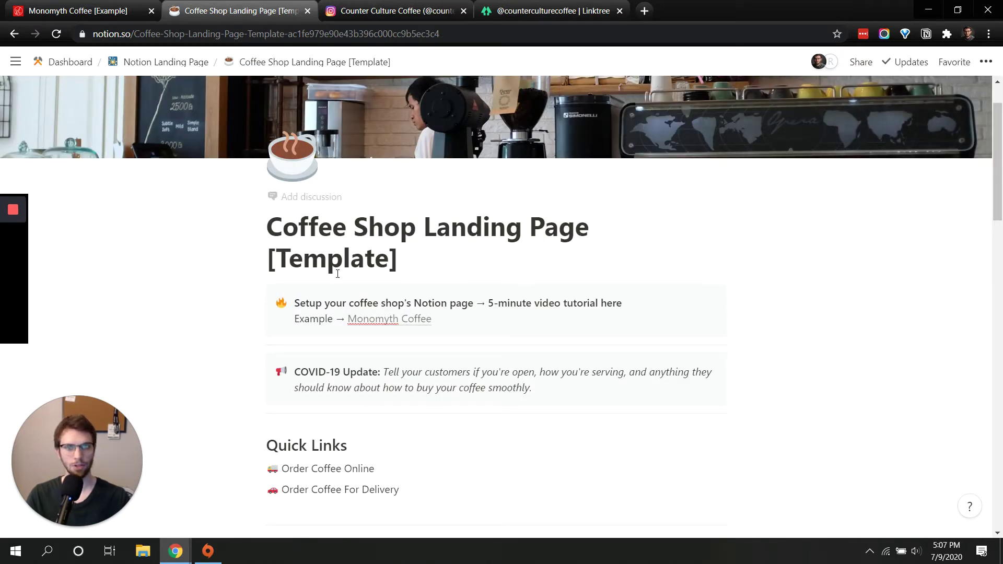
Step: Examine the template's cover and title, COVID-19 update, Quick Links, What We Stand For, Hours and Let's Connect sections
scroll(373, 317, "up", 2)
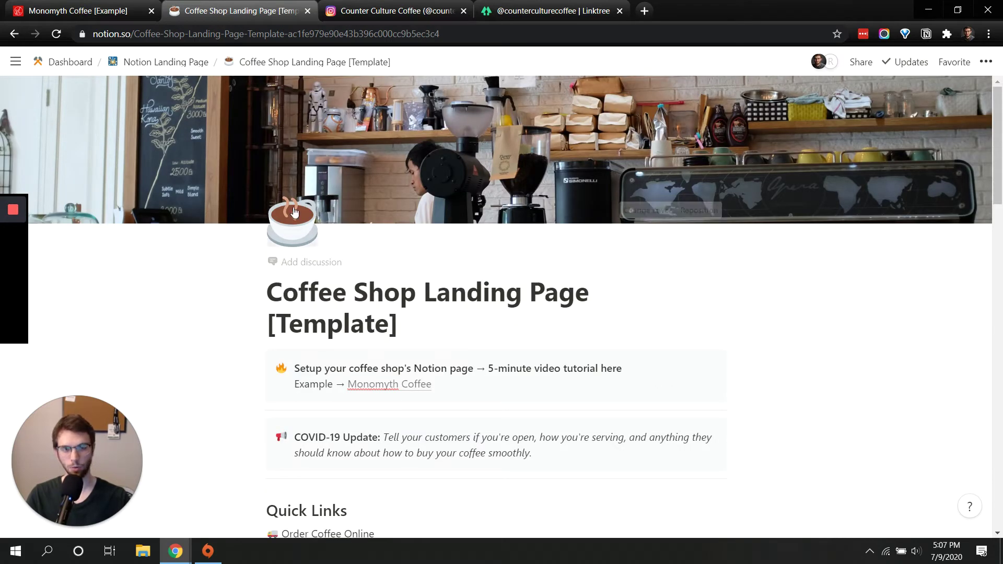
scroll(203, 277, "down", 2)
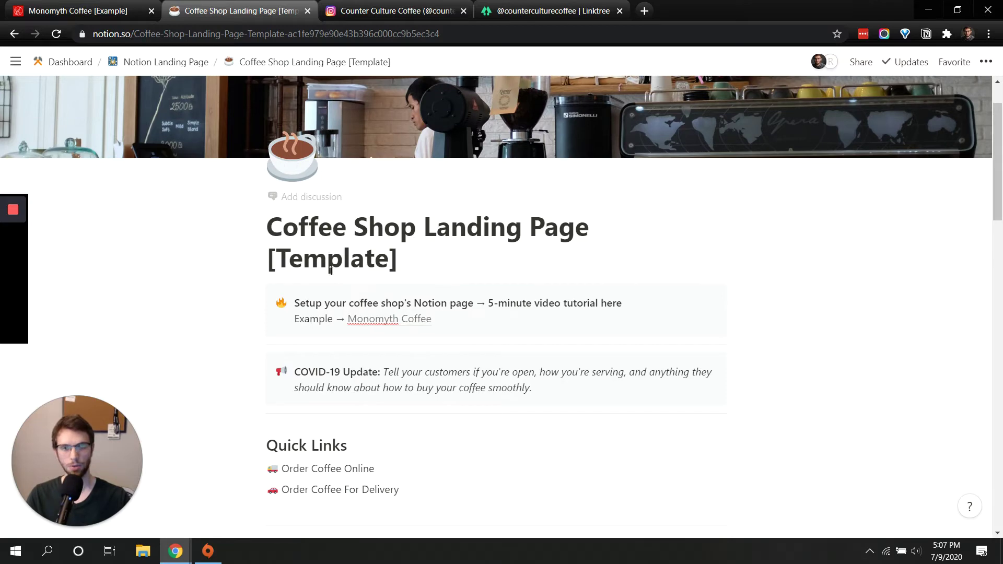
scroll(293, 261, "down", 2)
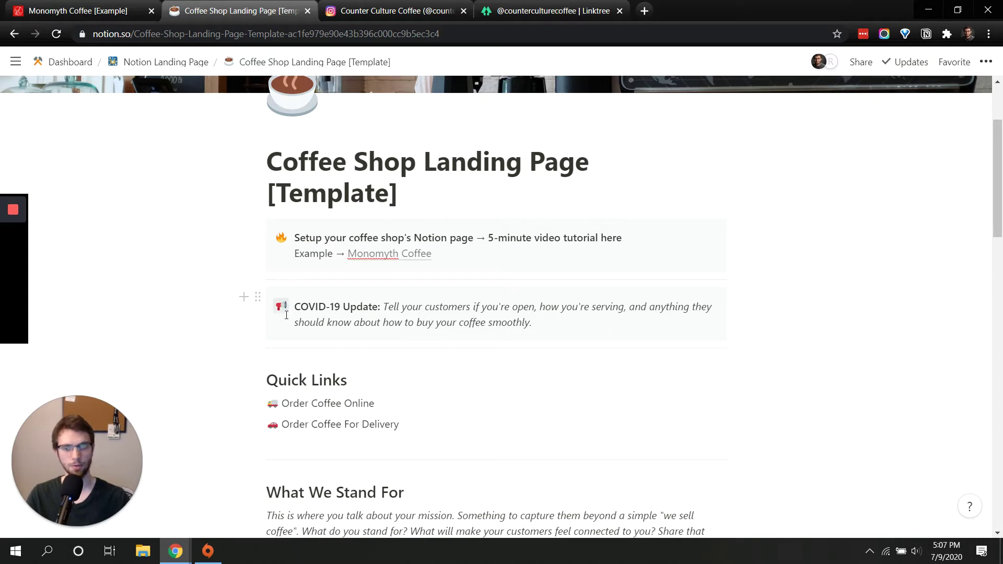
scroll(287, 315, "down", 2)
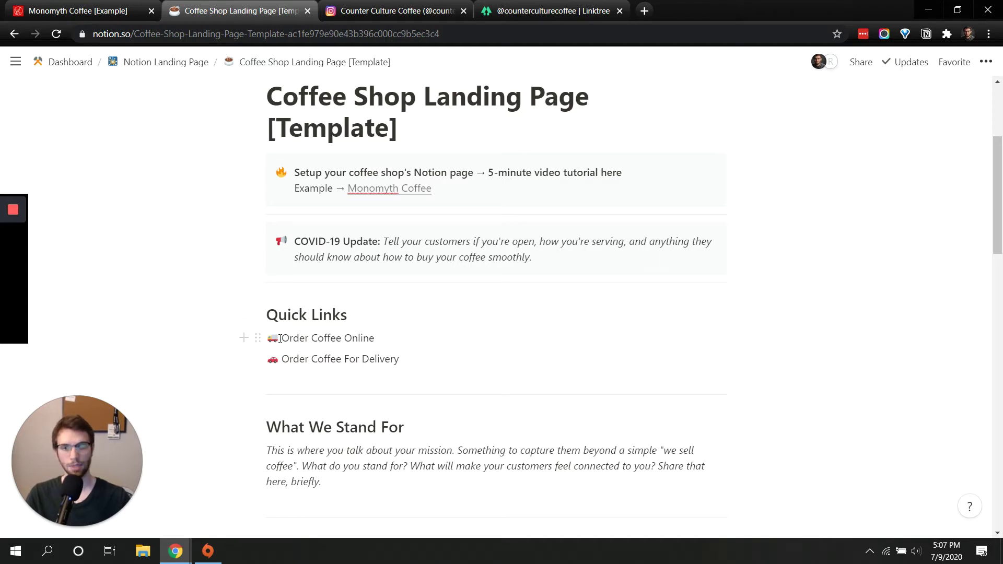
left_click_drag(280, 339, 391, 338)
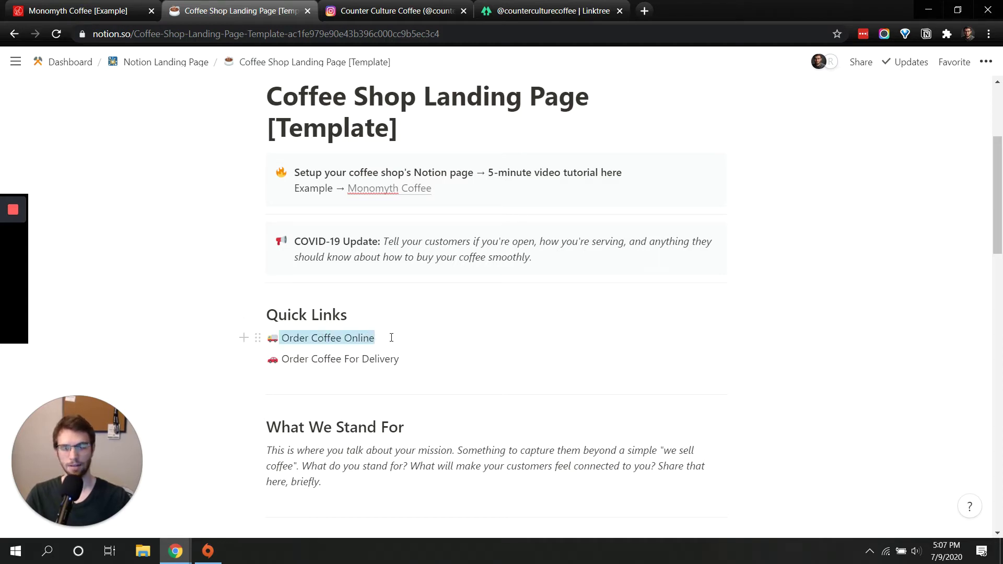
left_click(372, 336)
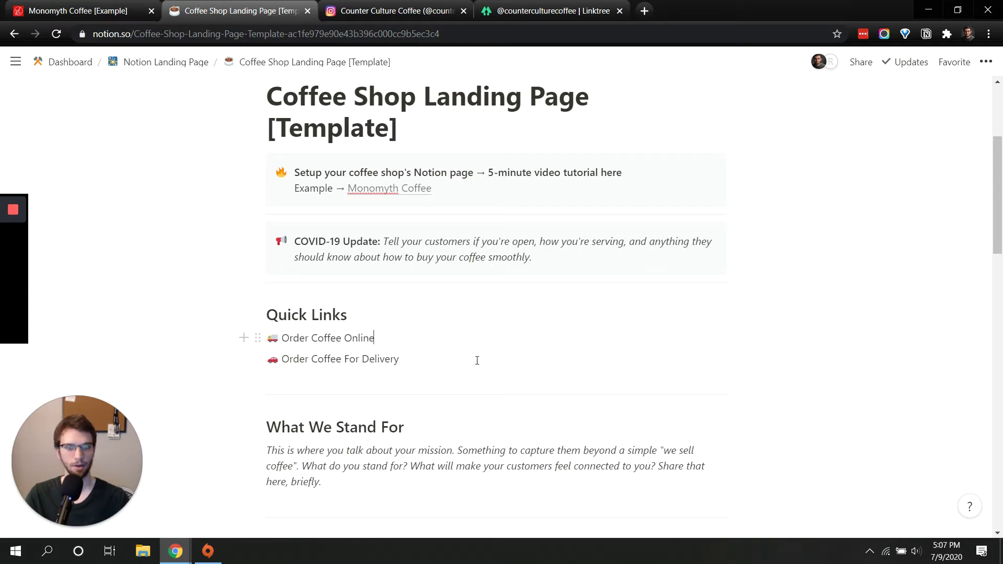
scroll(406, 333, "down", 1)
scroll(406, 333, "down", 3)
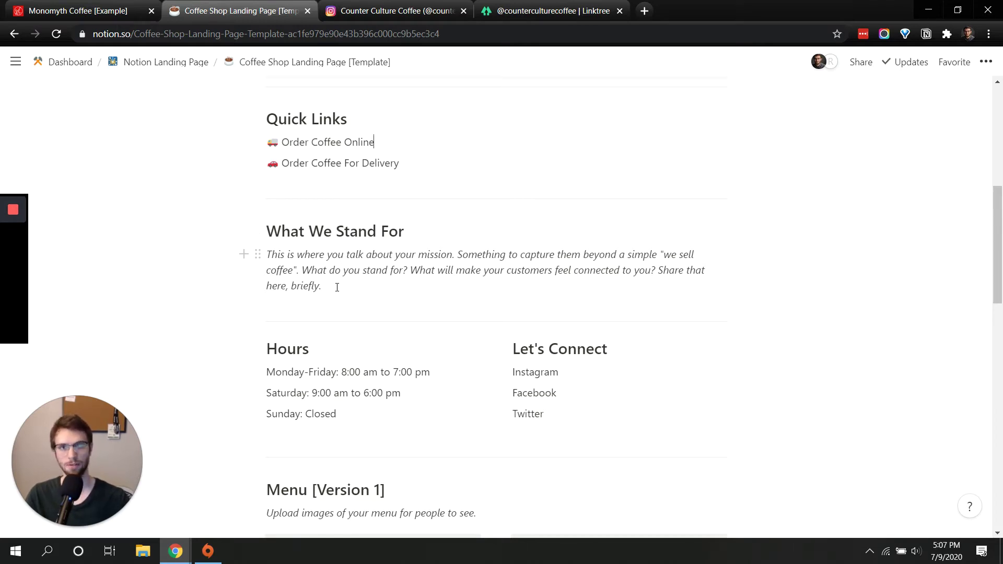
Step: Revisit the Linktree page for comparison, and review the template's social links, both menu versions, both location versions and closing line
left_click(502, 11)
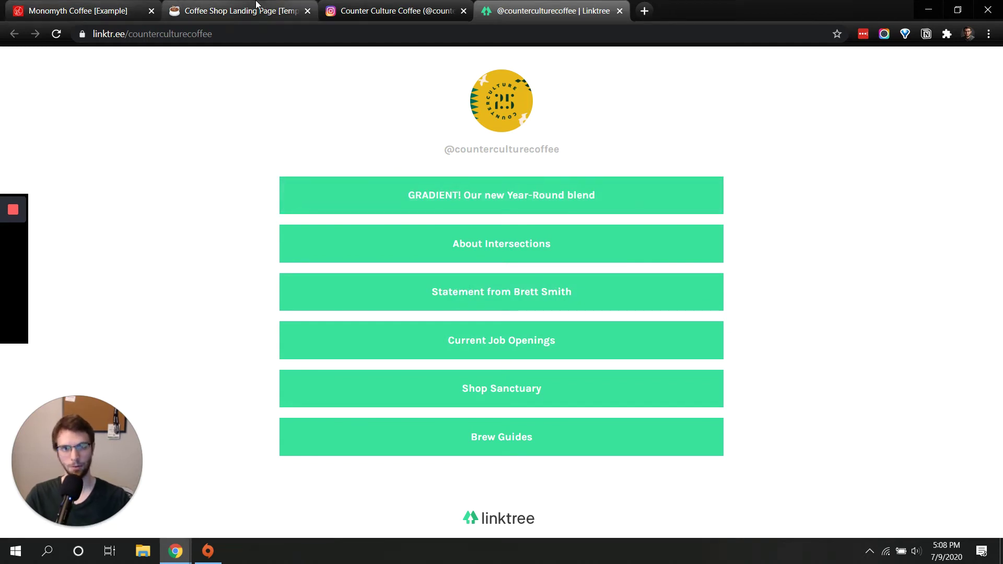
left_click(277, 11)
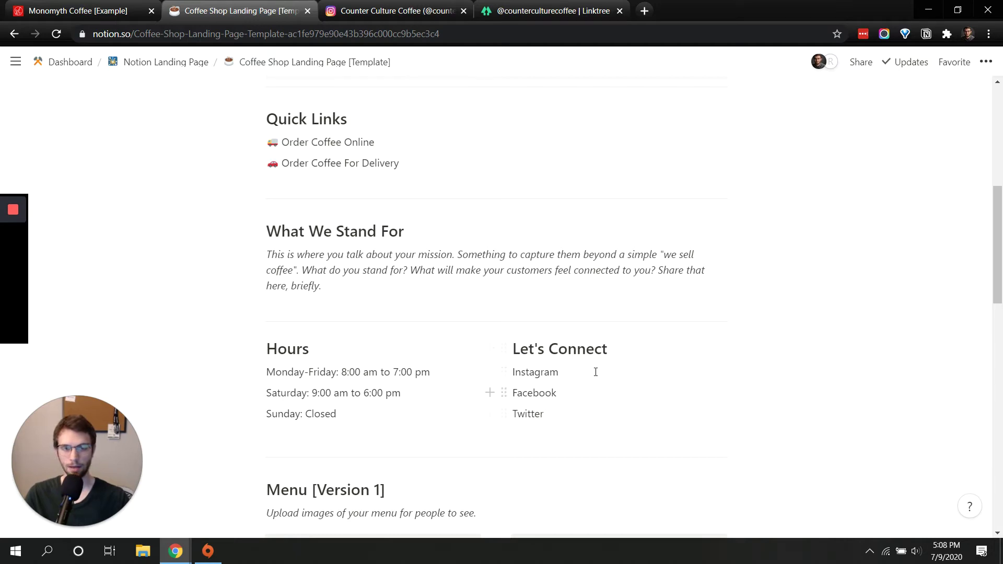
scroll(293, 284, "down", 6)
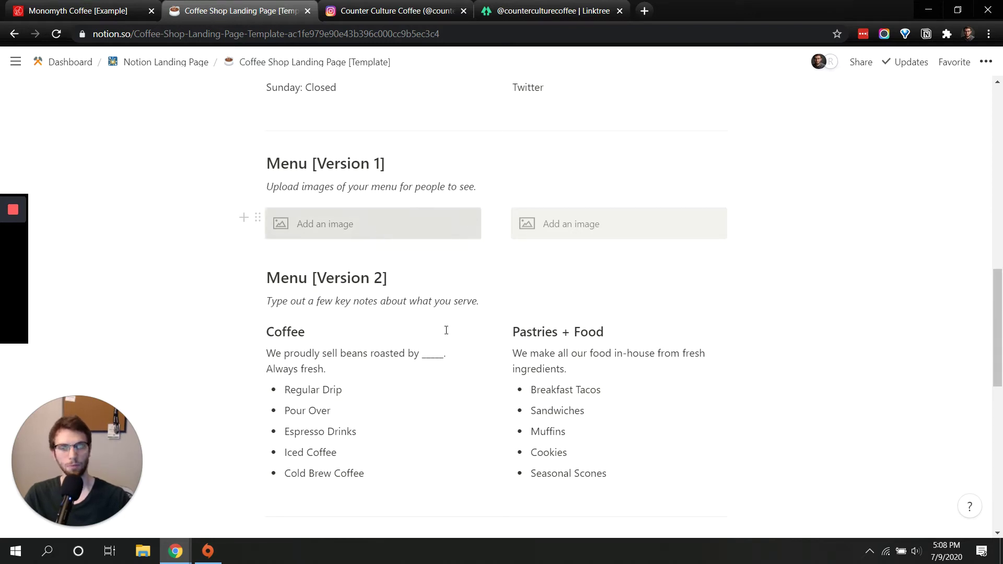
scroll(399, 242, "down", 3)
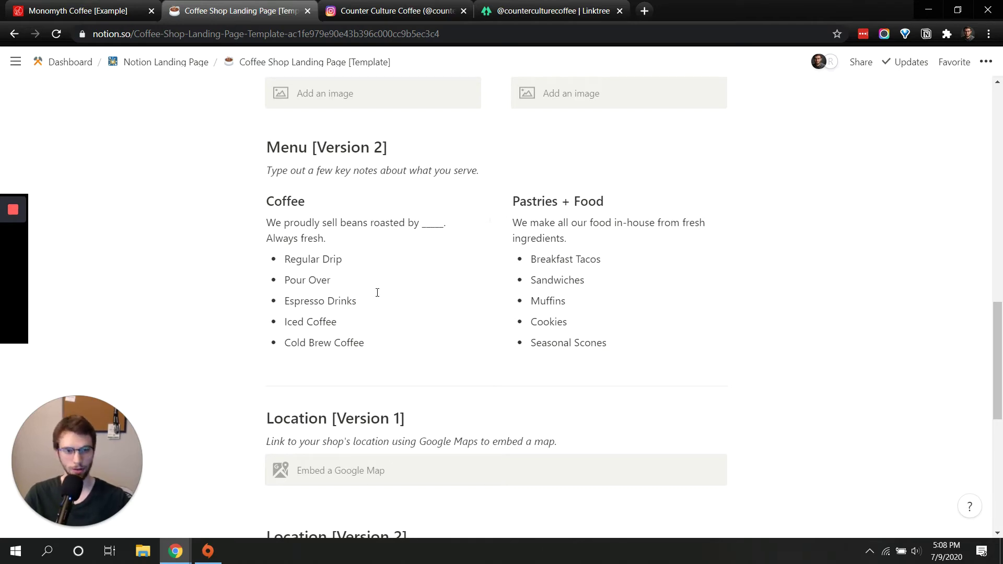
scroll(392, 238, "down", 3)
scroll(366, 219, "down", 1)
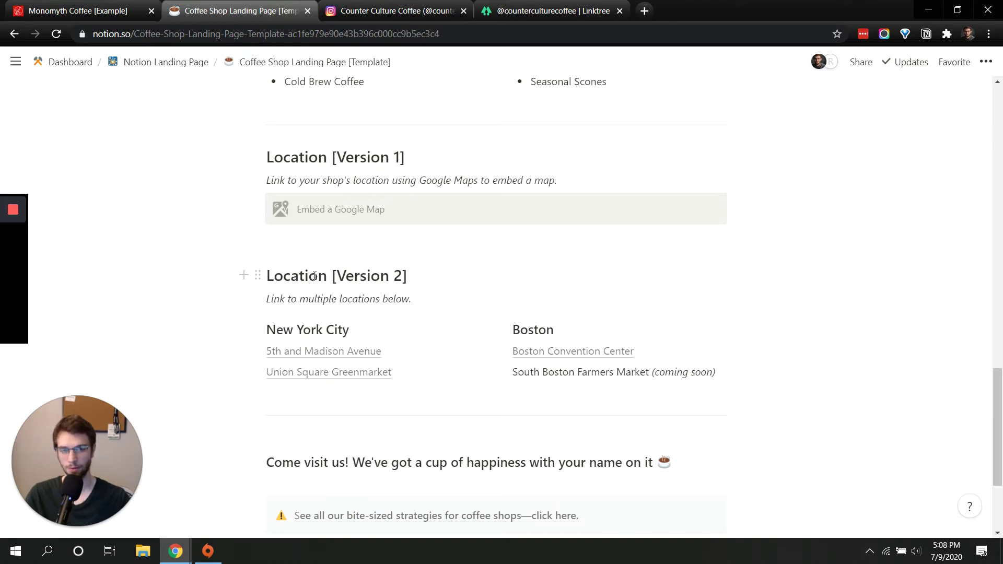
scroll(486, 372, "down", 3)
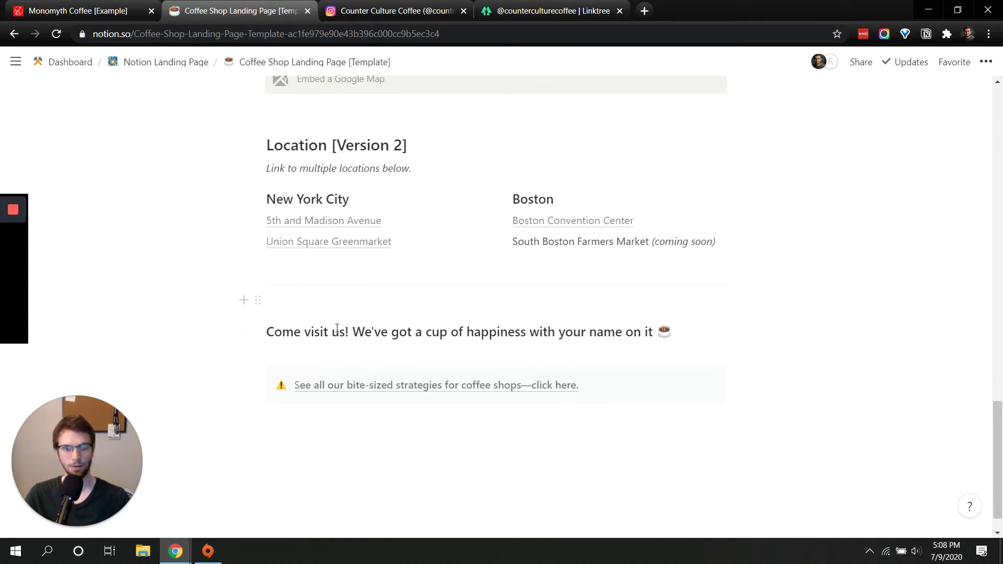
scroll(463, 267, "up", 10)
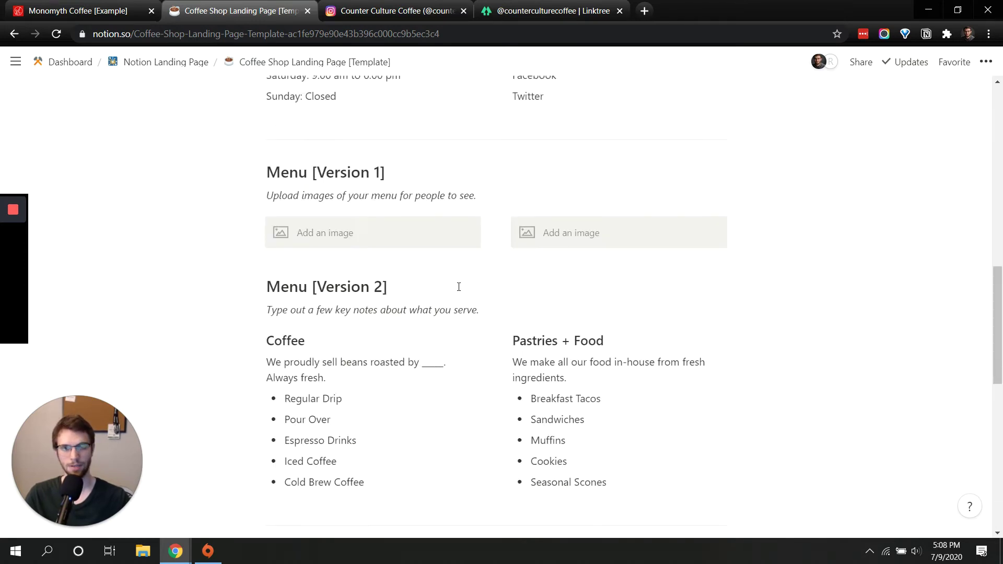
scroll(458, 287, "up", 13)
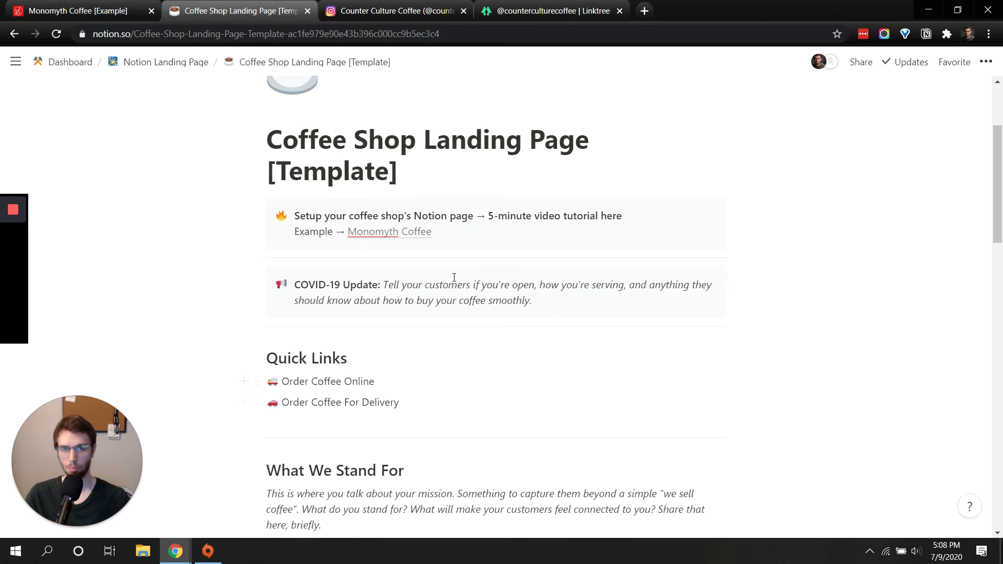
scroll(454, 278, "up", 3)
scroll(441, 301, "down", 1)
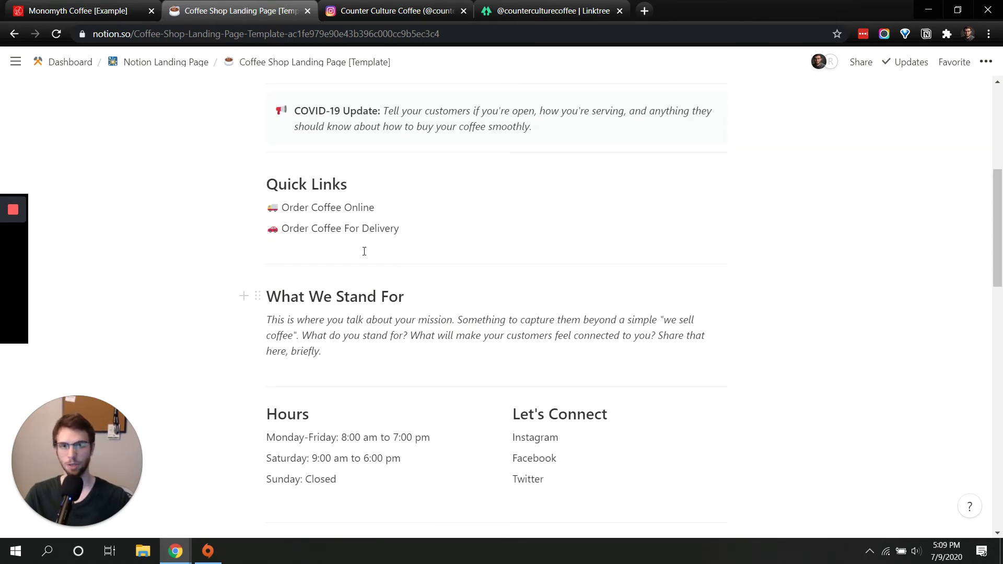
scroll(364, 252, "up", 5)
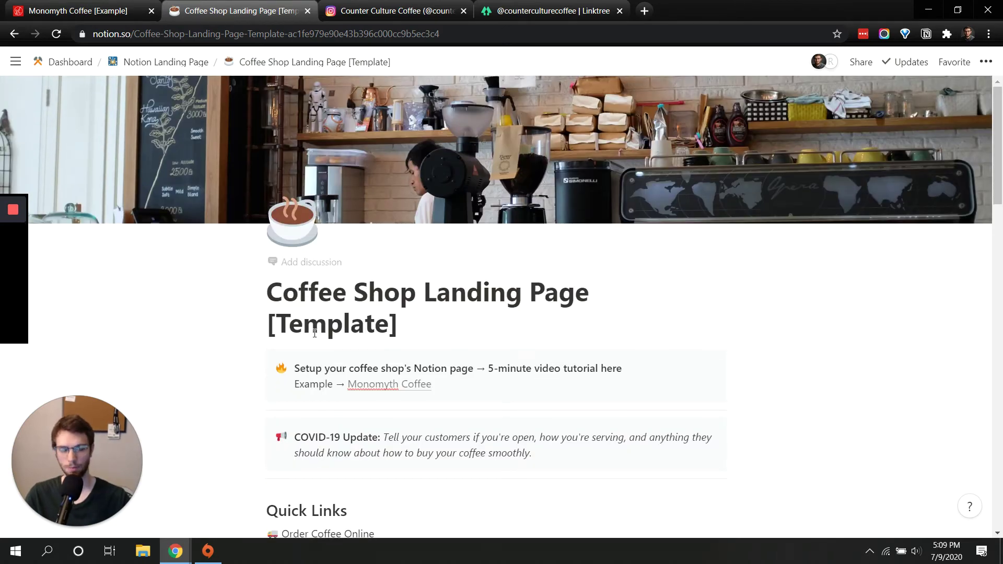
Step: Add a sub-page titled Blog beneath the Quick Links on the coffee shop template
scroll(315, 333, "down", 4)
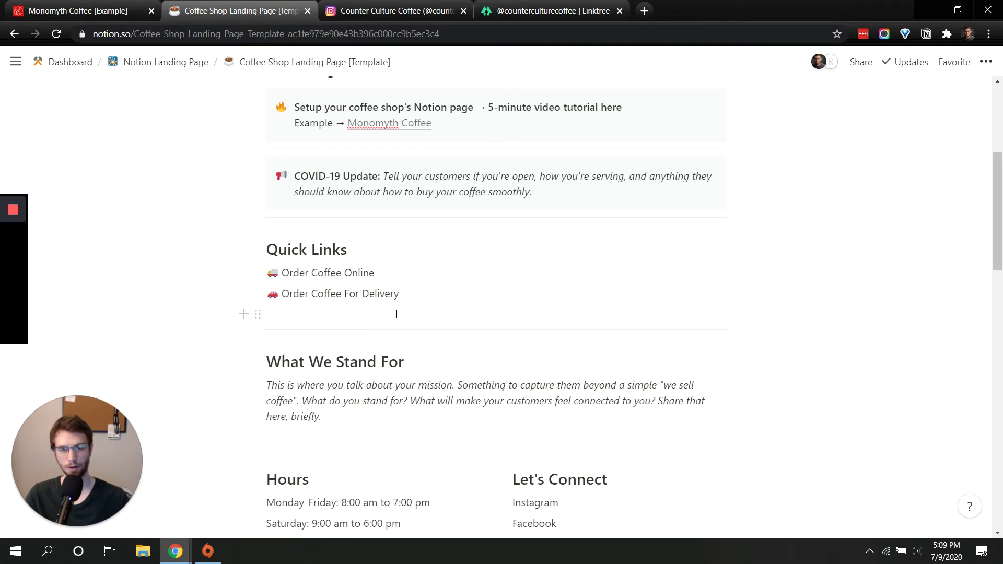
left_click(478, 301)
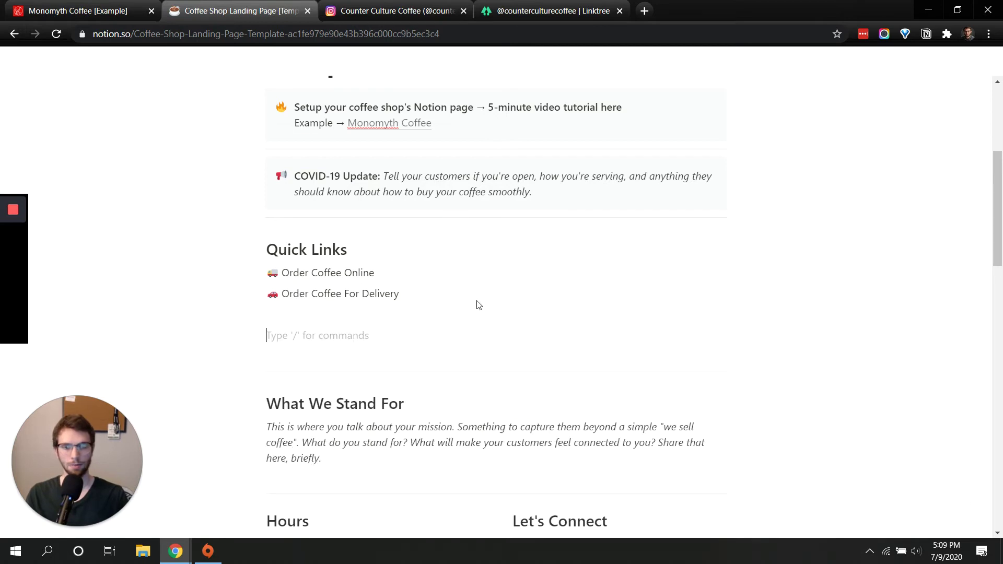
type("/page")
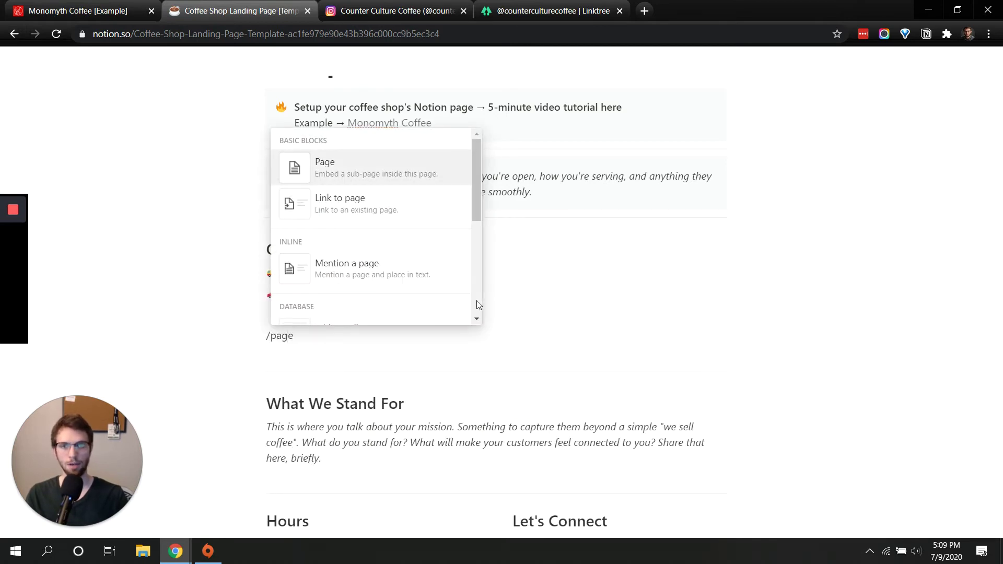
key("Return")
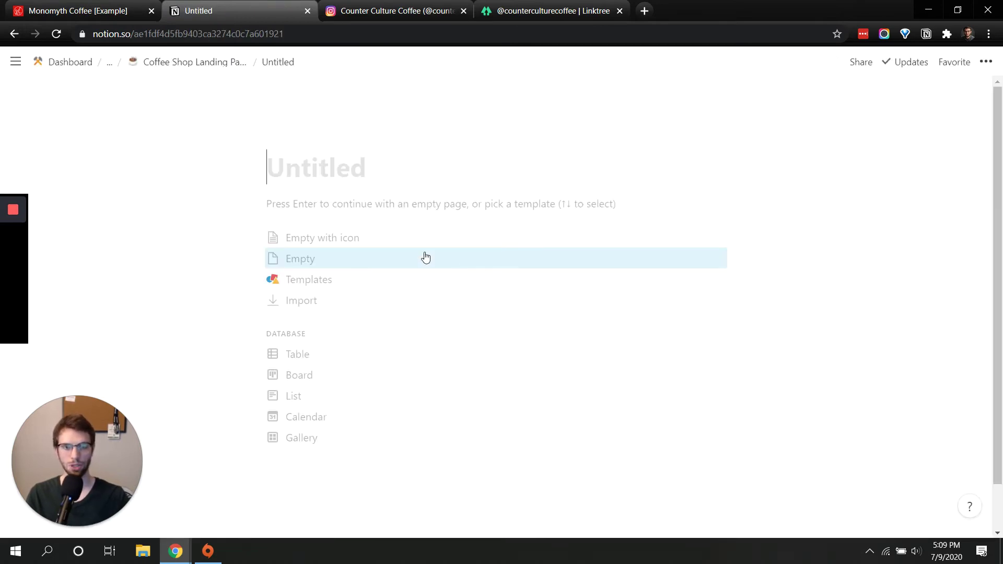
type("Blog")
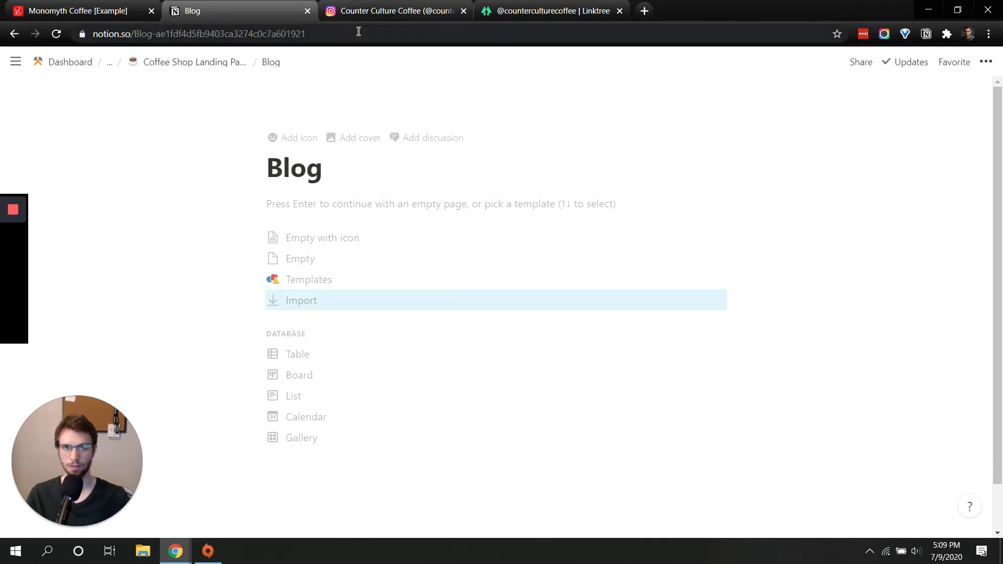
Step: Return to the coffee shop template and delete the Blog sub-page from beneath the Quick Links
left_click(209, 62)
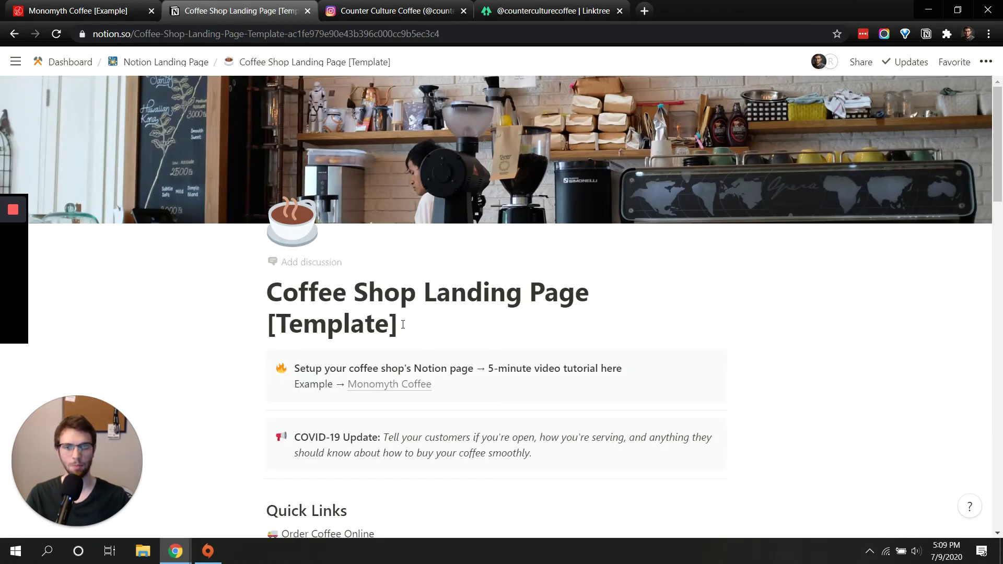
scroll(386, 360, "down", 4)
right_click(309, 398)
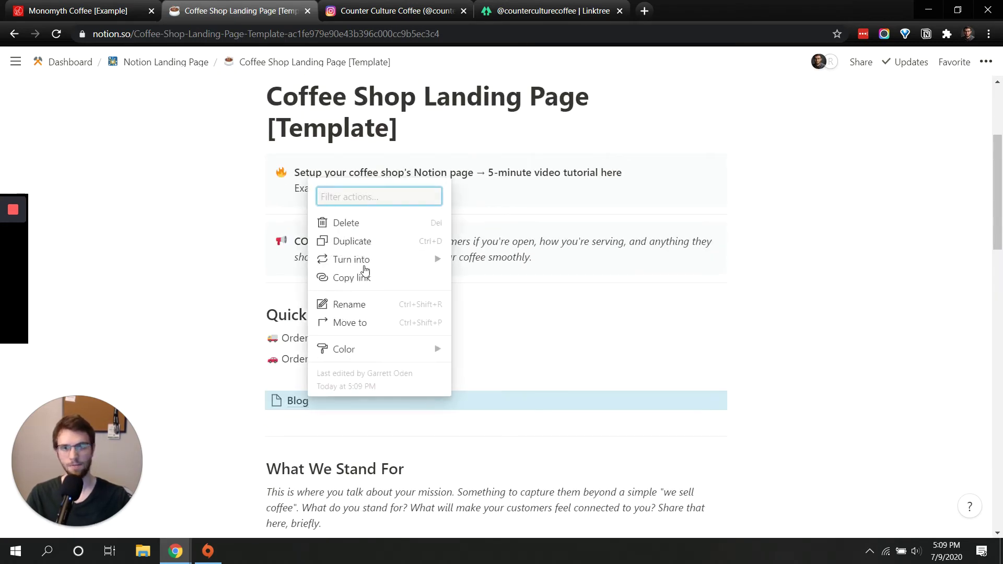
left_click(346, 223)
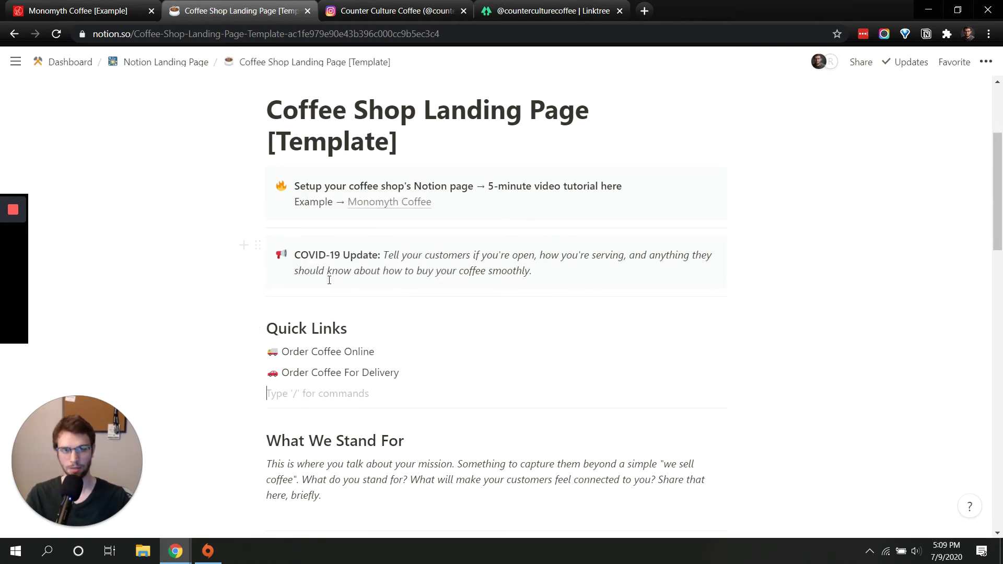
Step: Open the Monomyth Coffee example page and examine its COVID-19 update, quick links, mission, hours, menu image and embedded location map
scroll(329, 281, "up", 4)
left_click(78, 11)
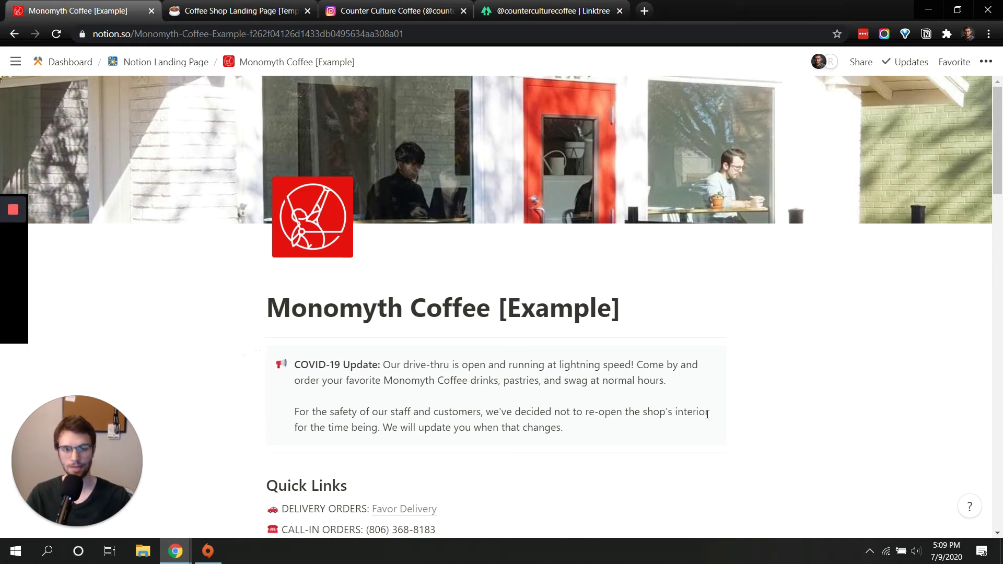
scroll(88, 346, "down", 5)
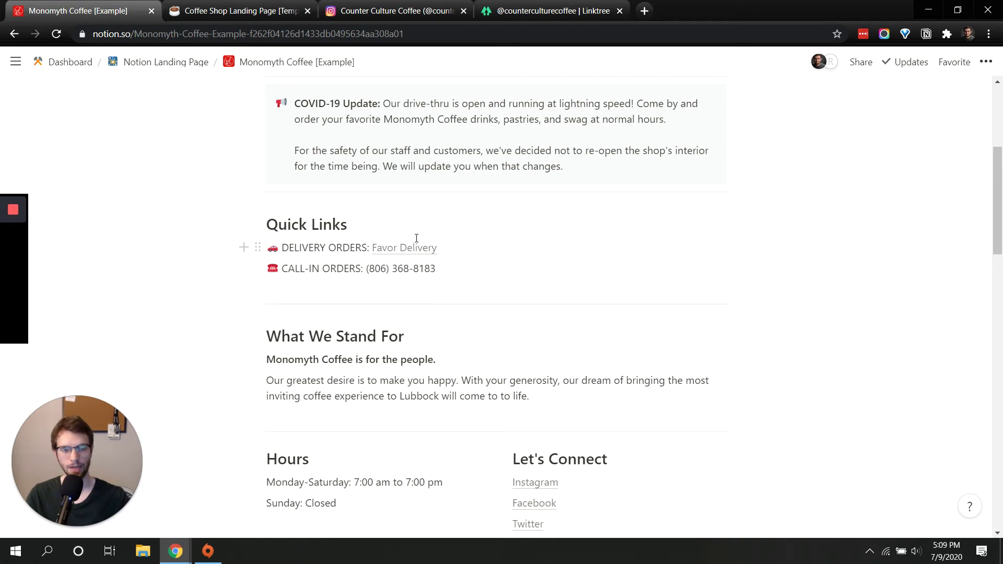
scroll(308, 282, "down", 1)
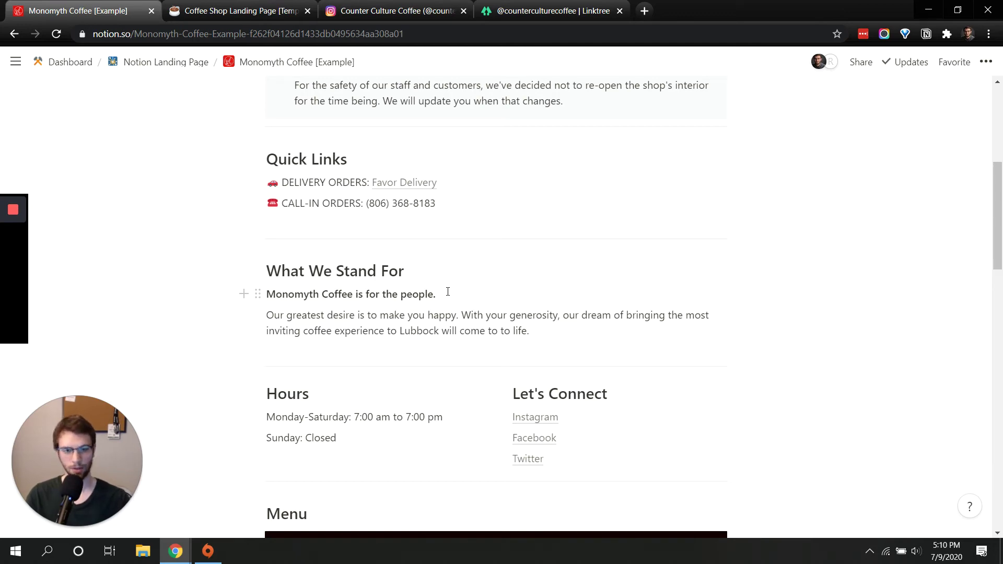
scroll(449, 297, "down", 7)
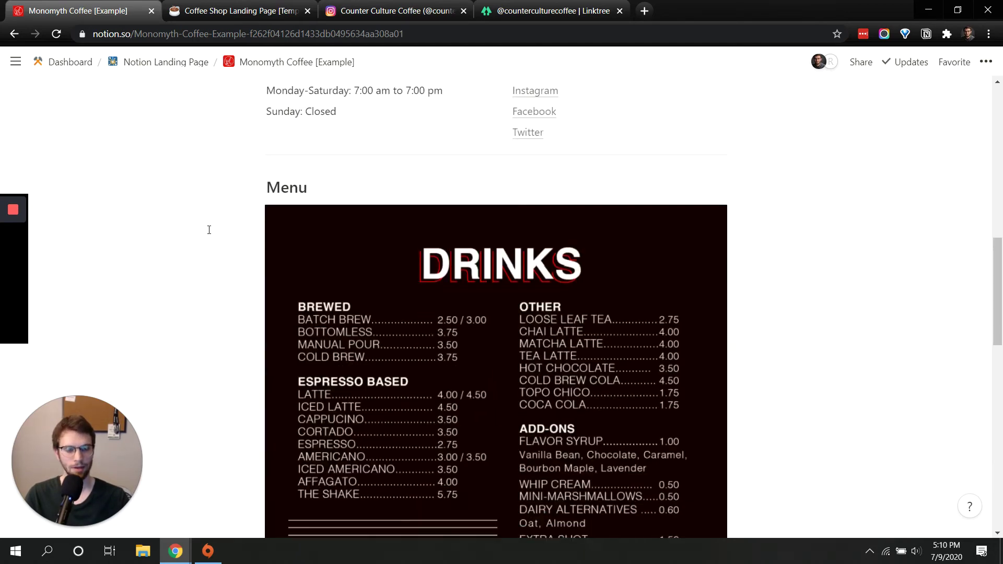
scroll(440, 259, "down", 8)
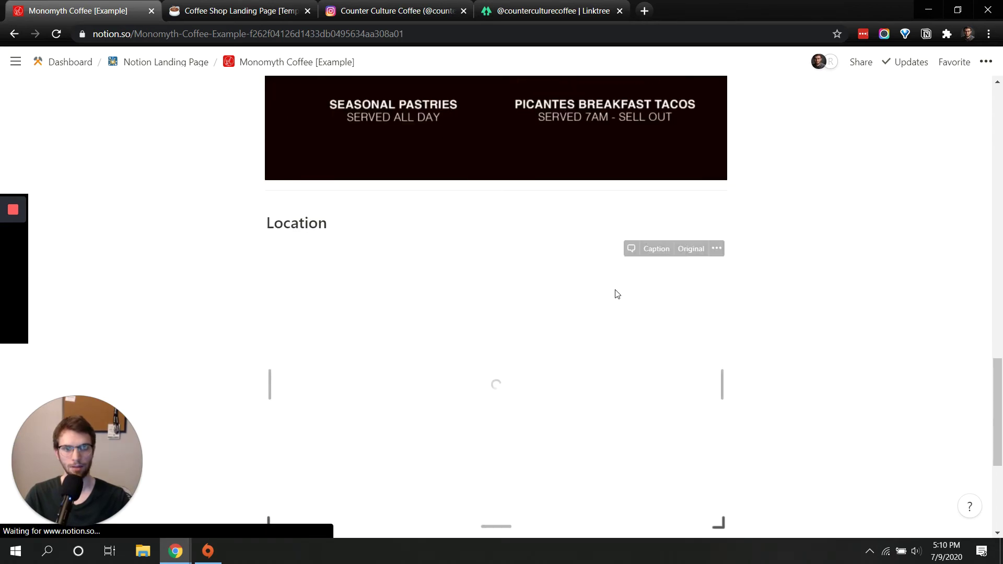
scroll(596, 385, "down", 3)
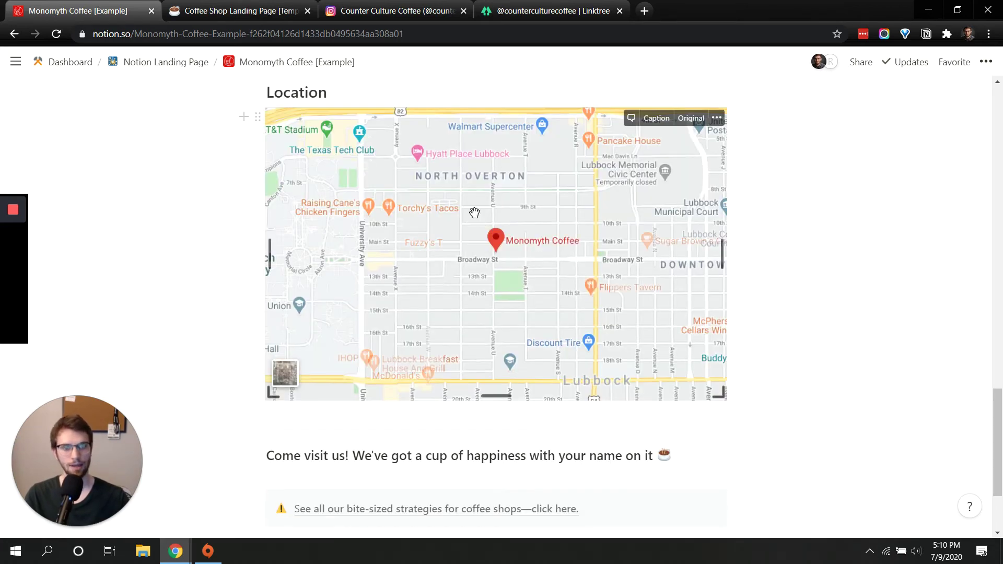
scroll(435, 422, "down", 2)
scroll(392, 352, "up", 18)
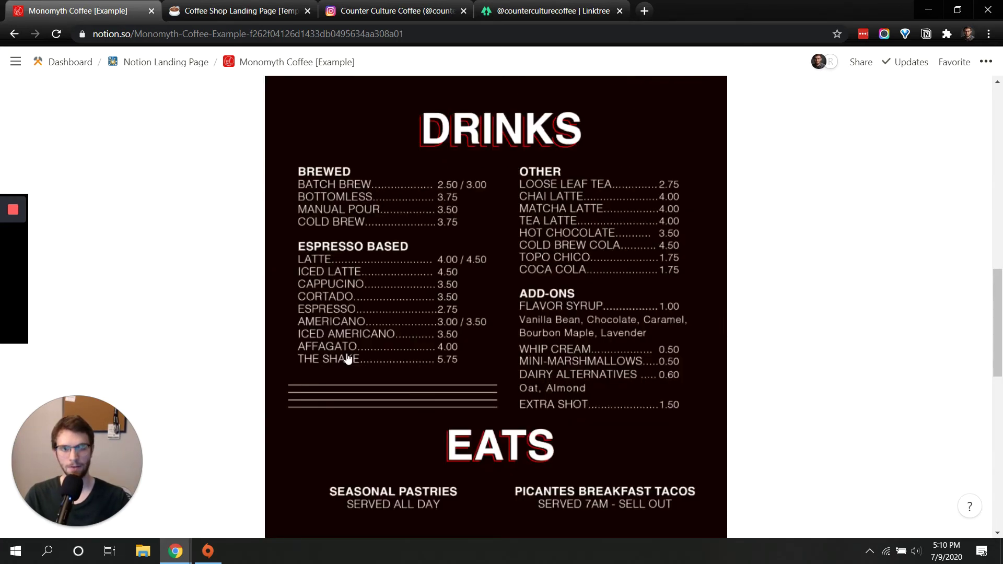
Step: Return to the coffee shop template and browse the block types available beneath the Quick Links, from basic blocks to databases, without inserting one
scroll(344, 386, "up", 6)
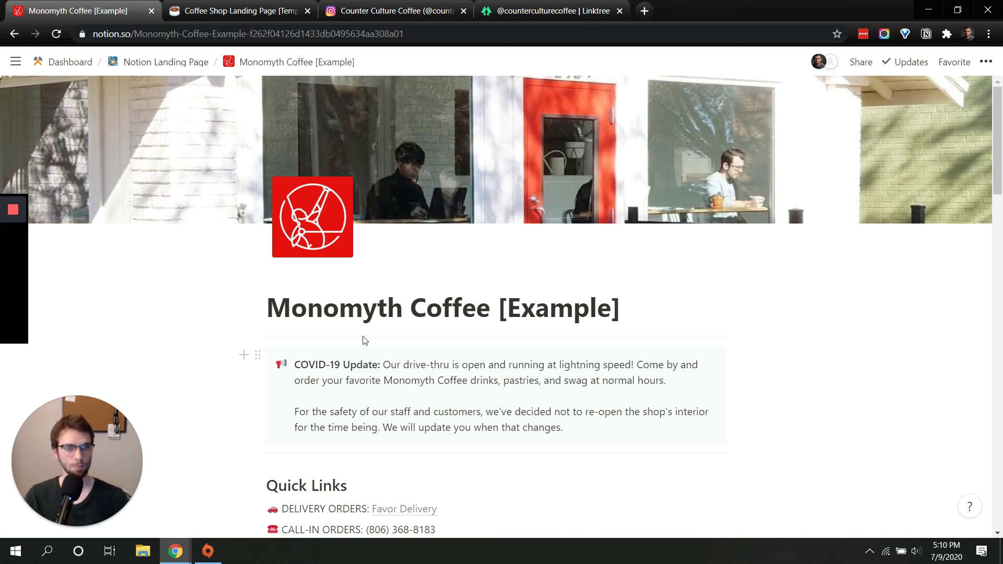
left_click(216, 7)
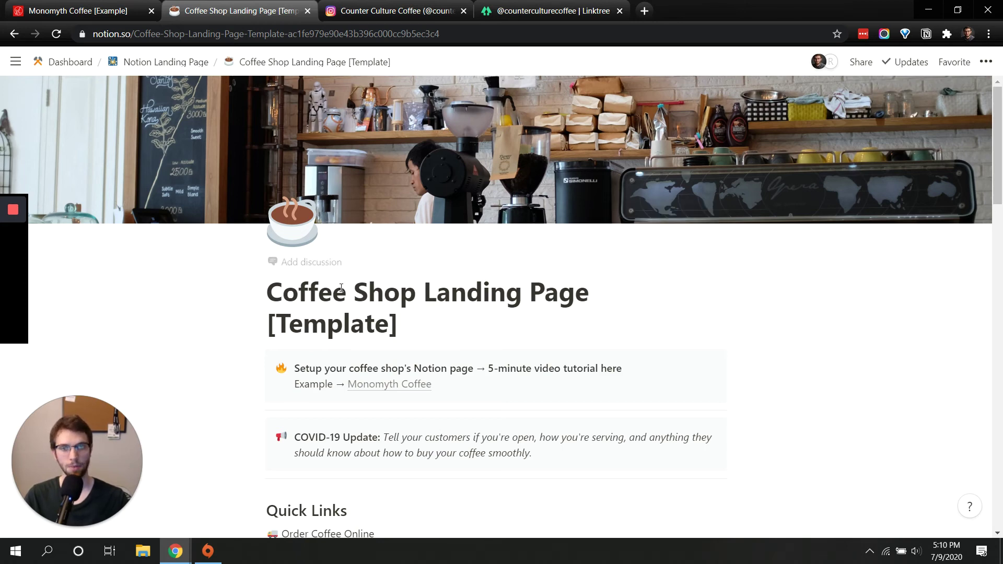
scroll(341, 287, "down", 3)
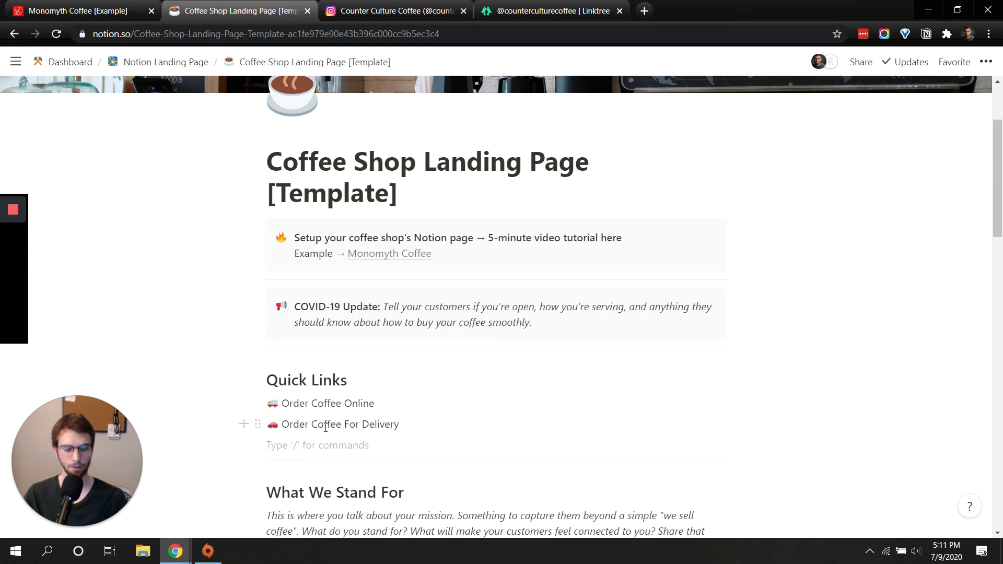
type("/")
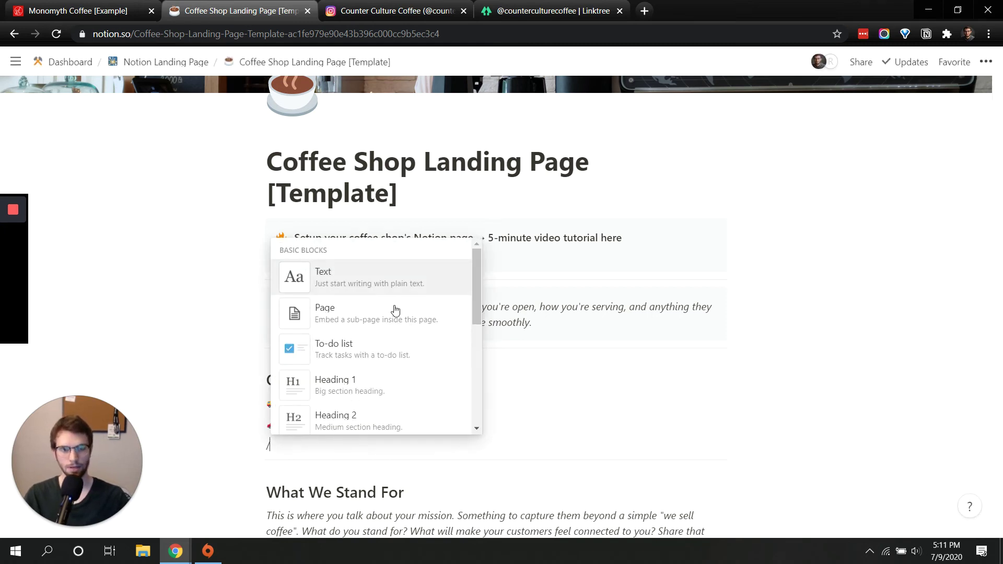
scroll(476, 274, "down", 6)
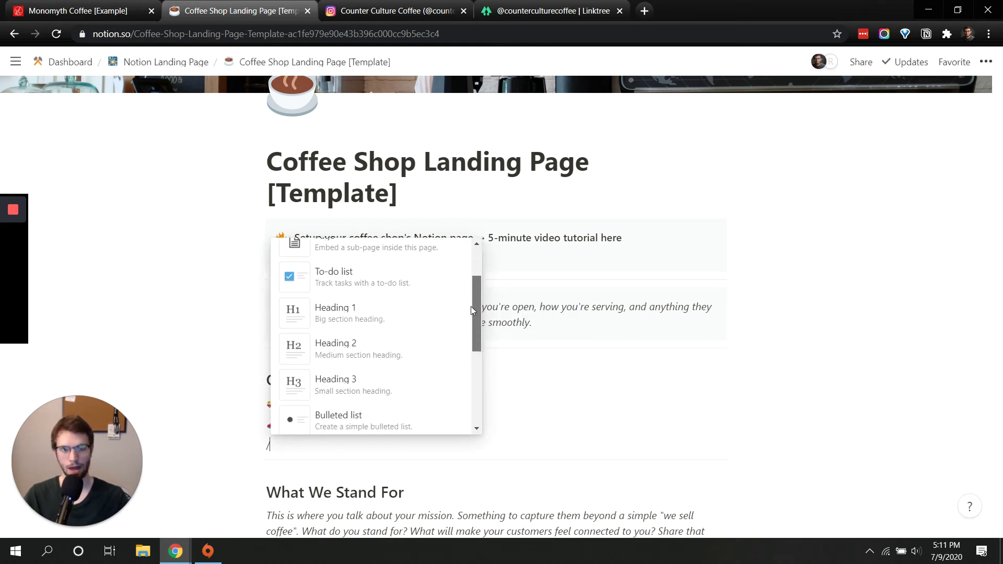
scroll(475, 365, "down", 5)
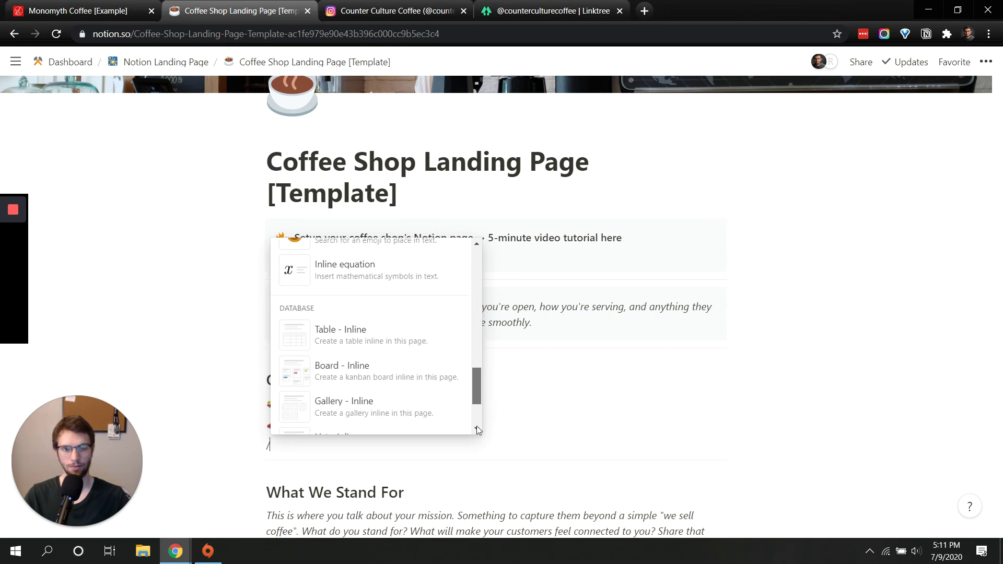
scroll(477, 413, "up", 5)
key("Escape")
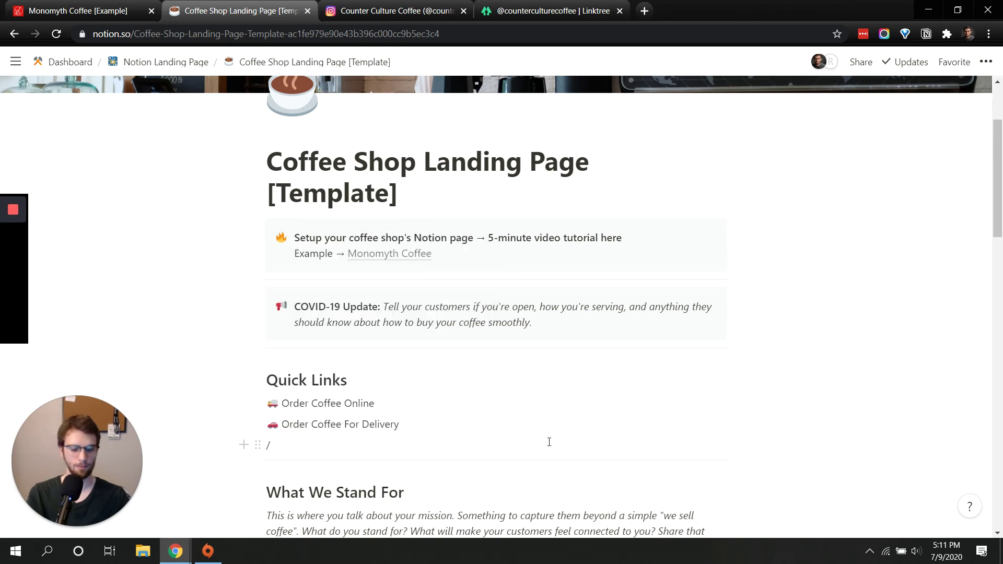
key("BackSpace")
scroll(608, 221, "up", 3)
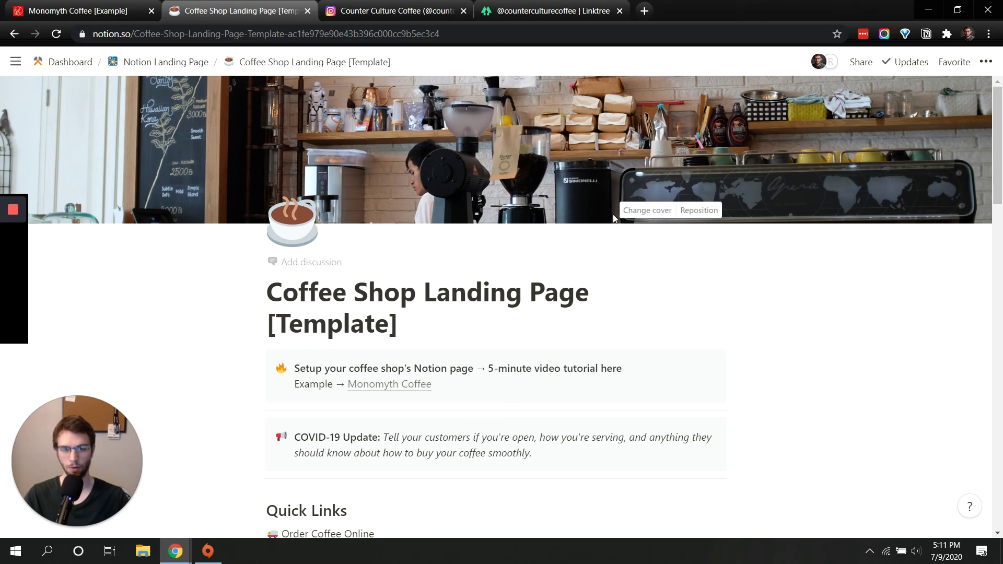
scroll(679, 300, "down", 5)
left_click(653, 308)
scroll(653, 302, "up", 5)
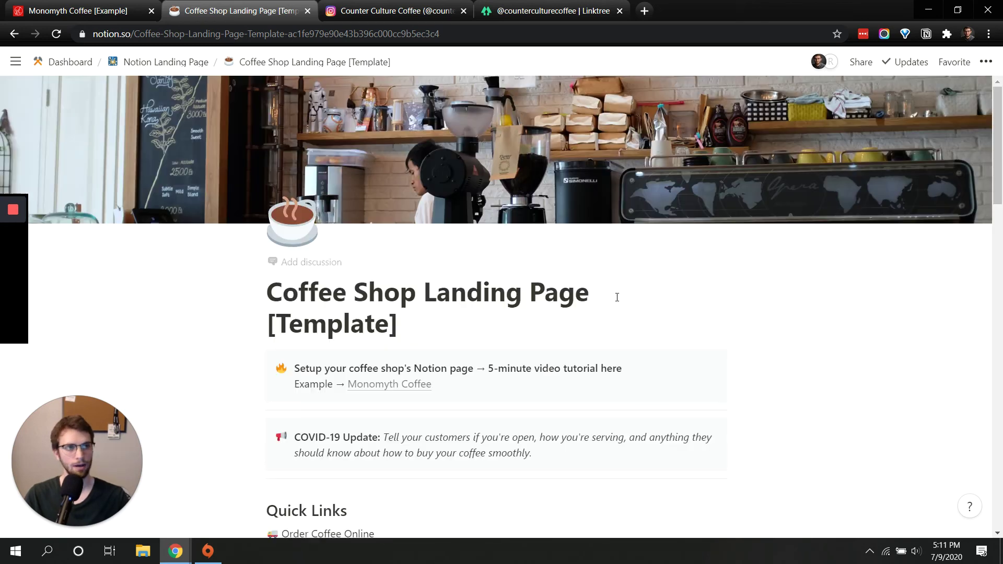
Step: Copy the coffee shop template's public web link from its sharing settings, then close them
left_click(867, 64)
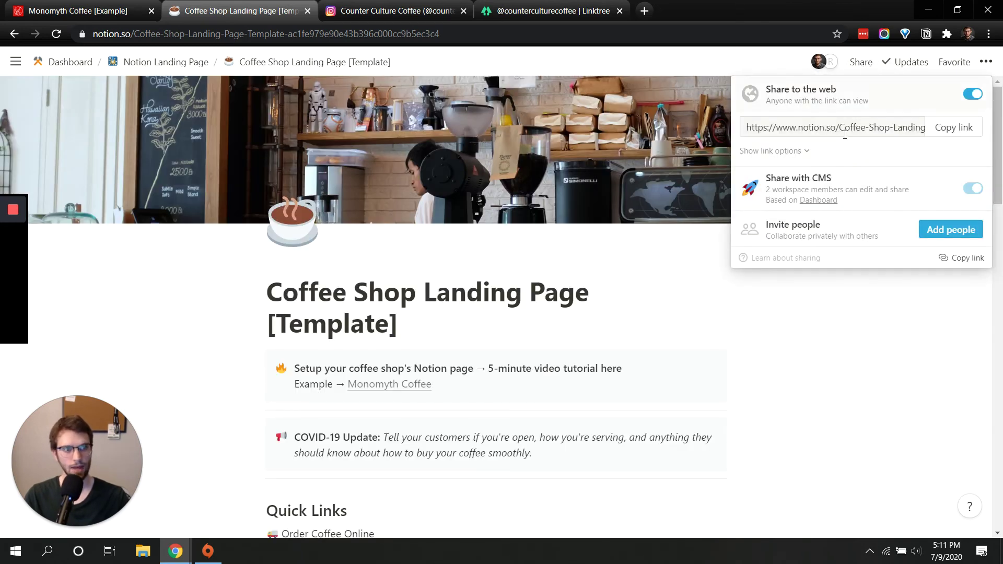
mouse_move(824, 102)
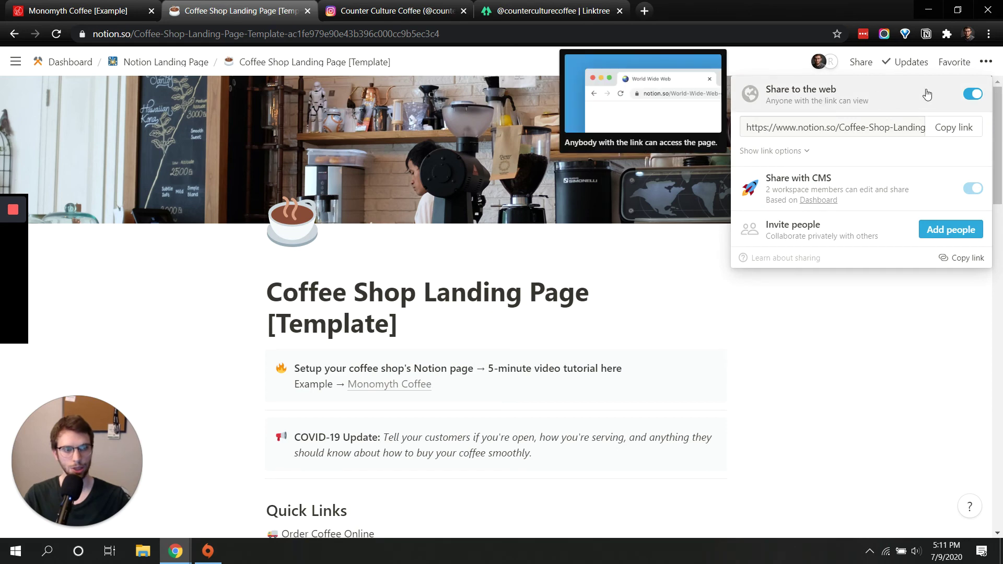
left_click(945, 127)
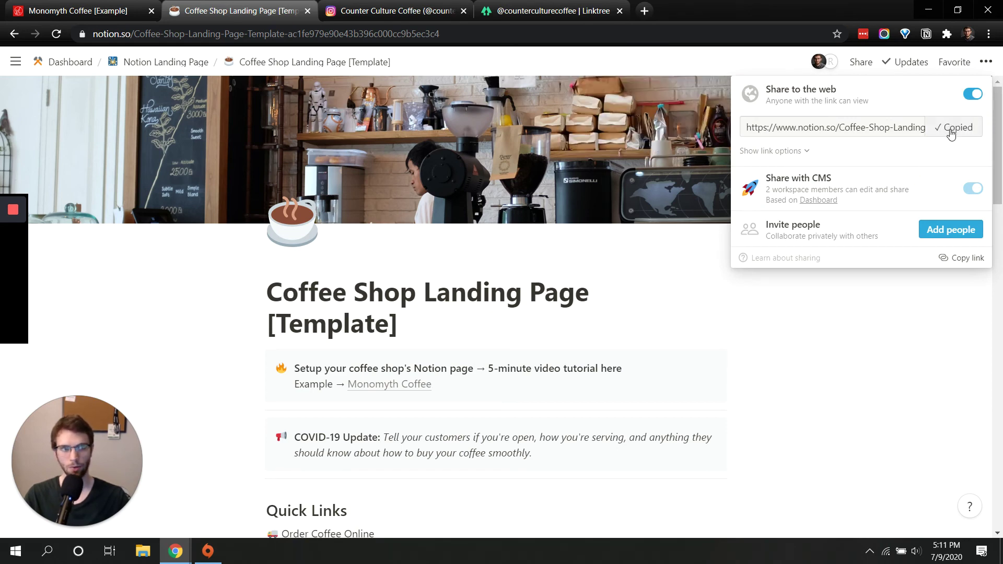
mouse_move(909, 174)
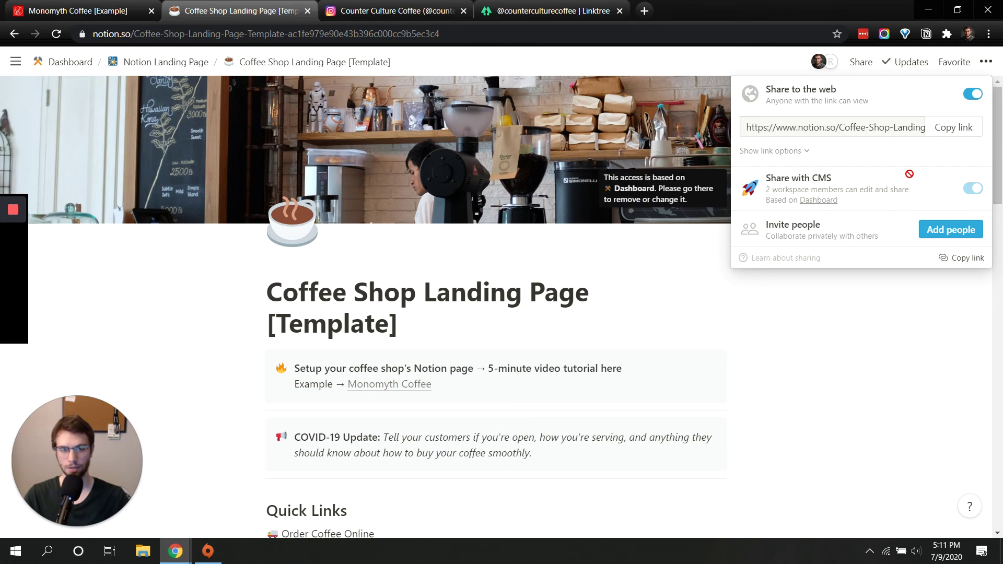
left_click(965, 128)
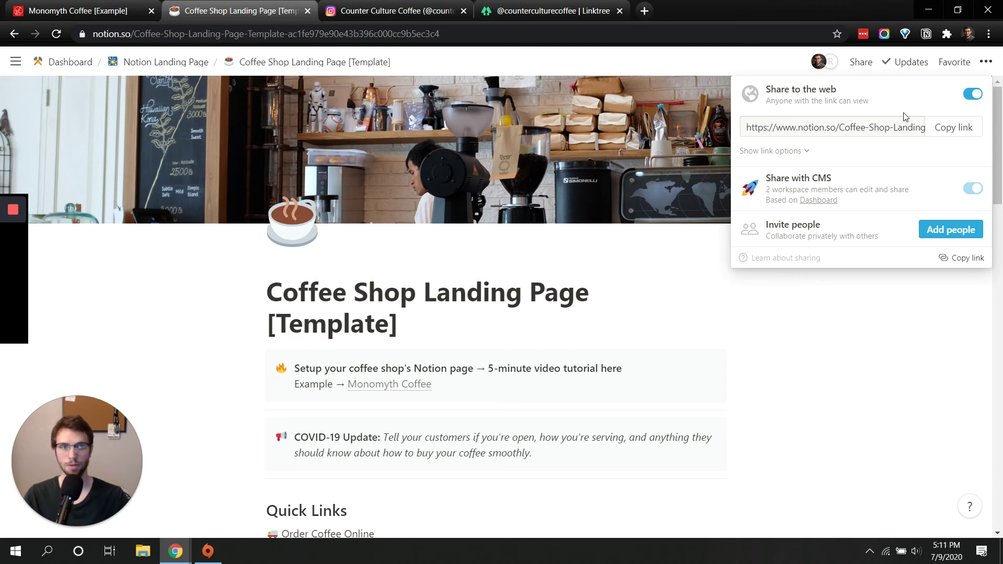
left_click(906, 127)
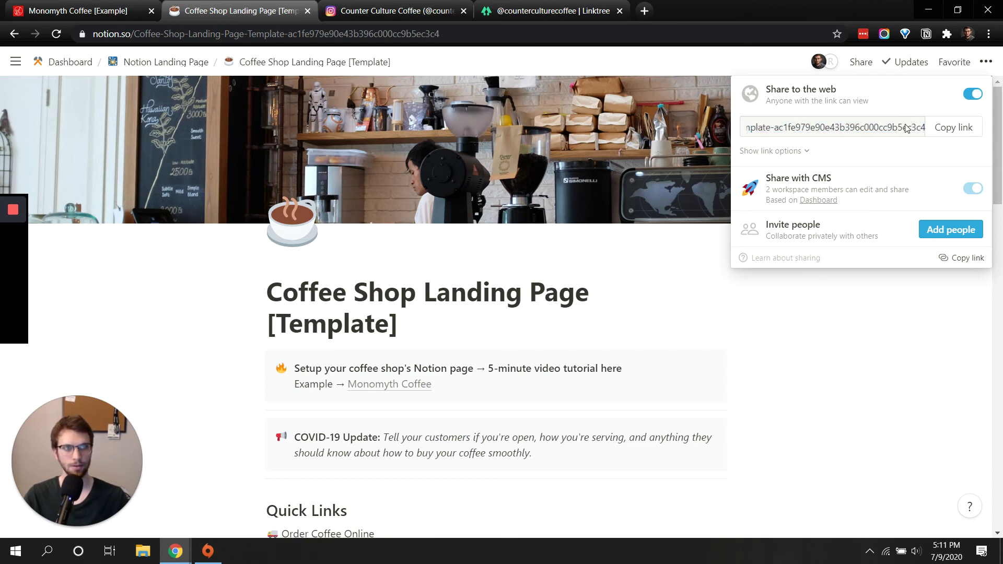
left_click_drag(906, 127, 691, 118)
left_click(798, 129)
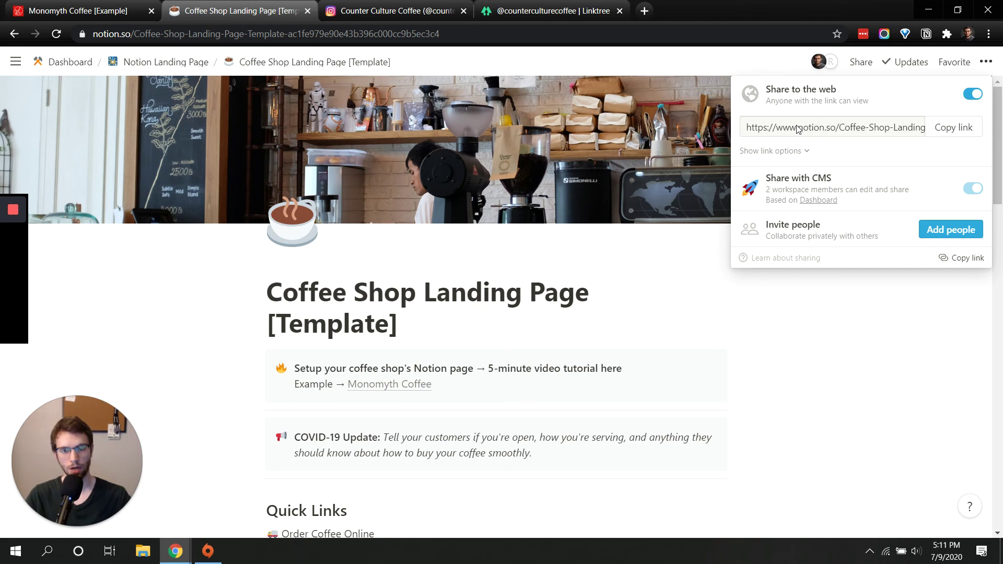
left_click(904, 347)
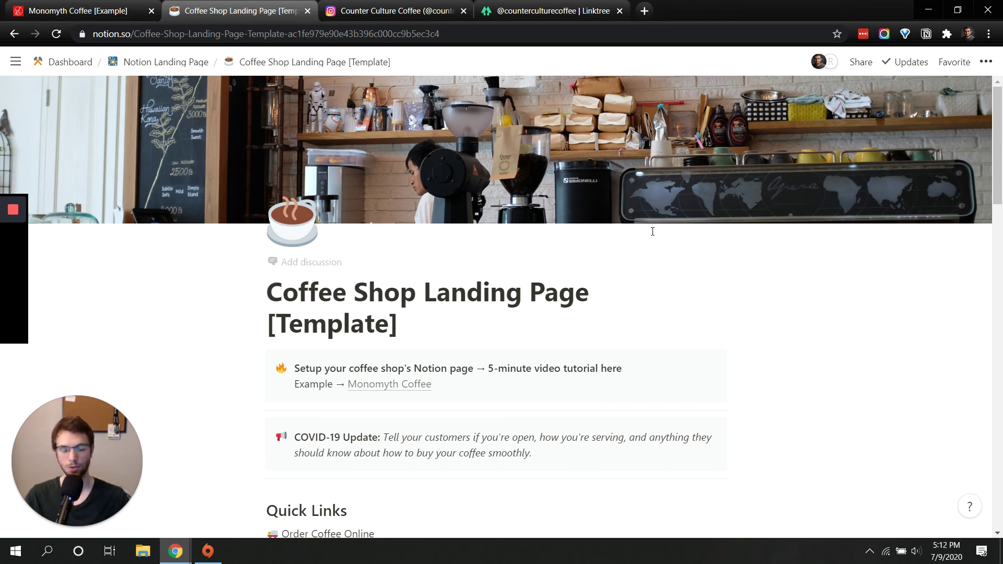
Step: Compare the Counter Culture Coffee Linktree page with the Monomyth Coffee example's links, mission, menu and location, and return to the coffee shop template
mouse_move(607, 209)
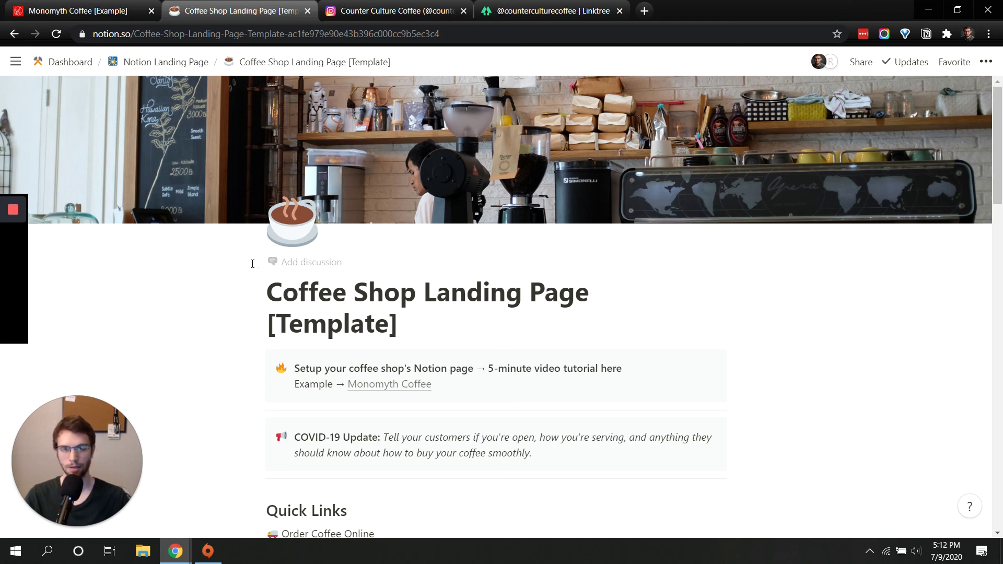
left_click(577, 4)
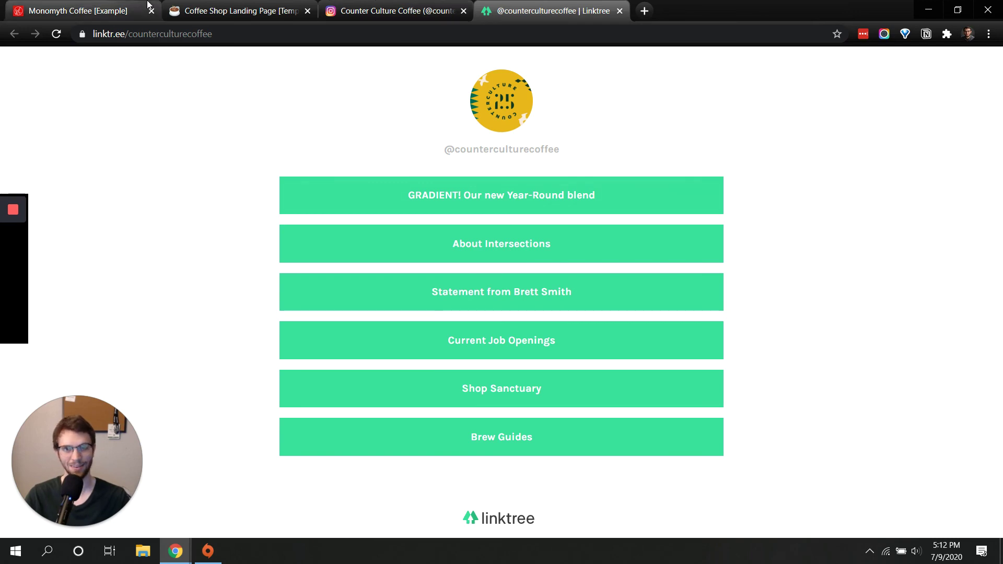
left_click(202, 4)
left_click(111, 7)
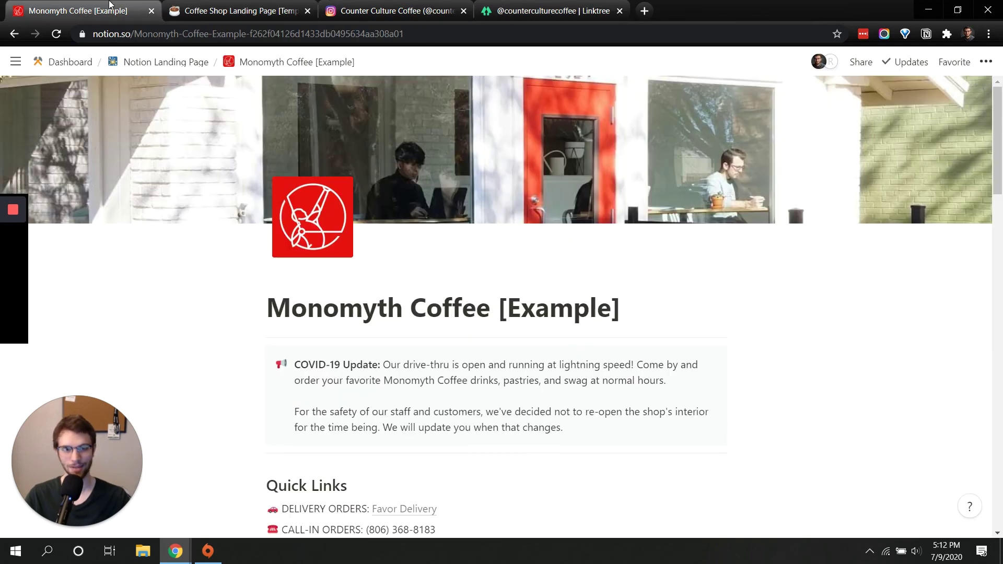
scroll(395, 361, "down", 8)
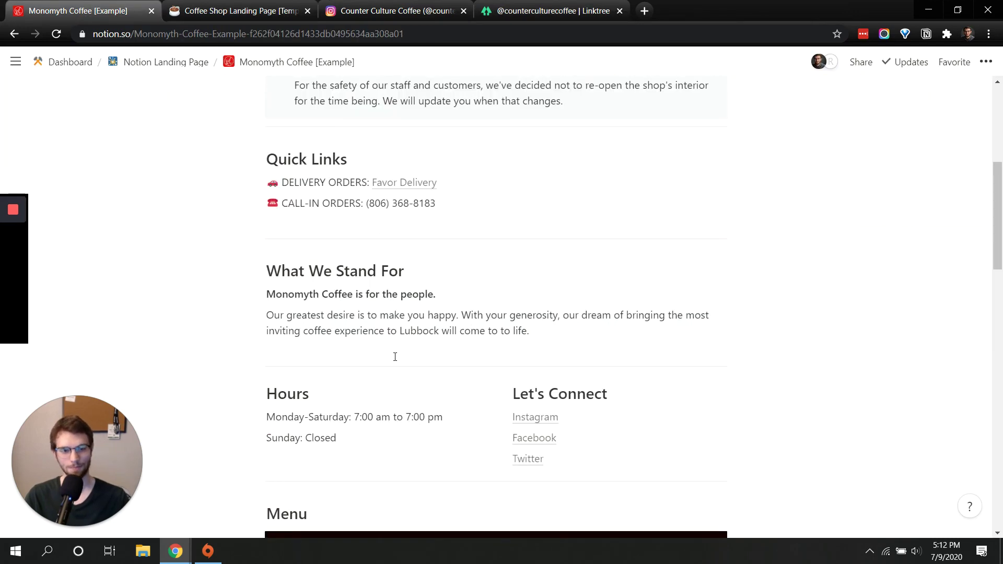
scroll(395, 357, "down", 15)
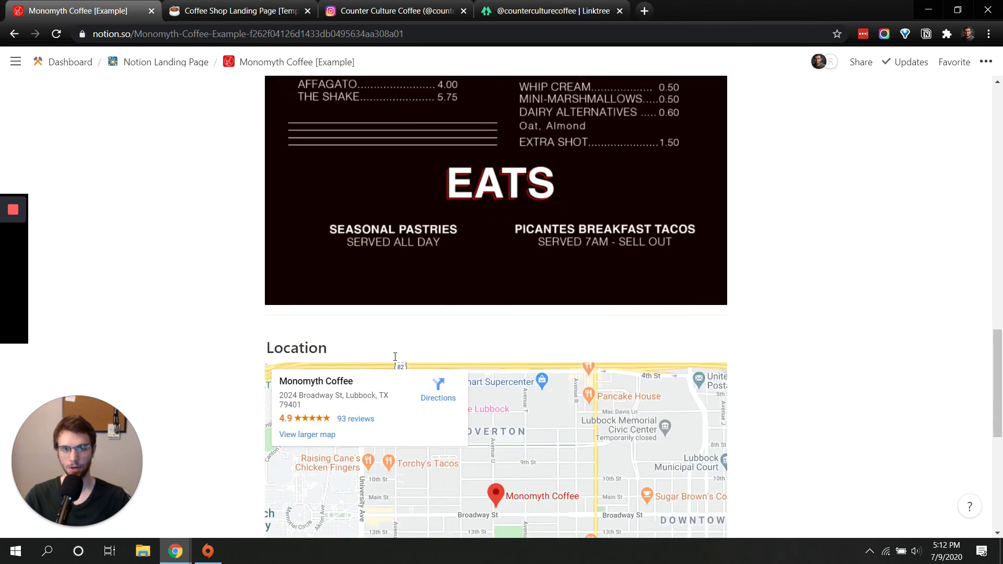
scroll(383, 394, "up", 20)
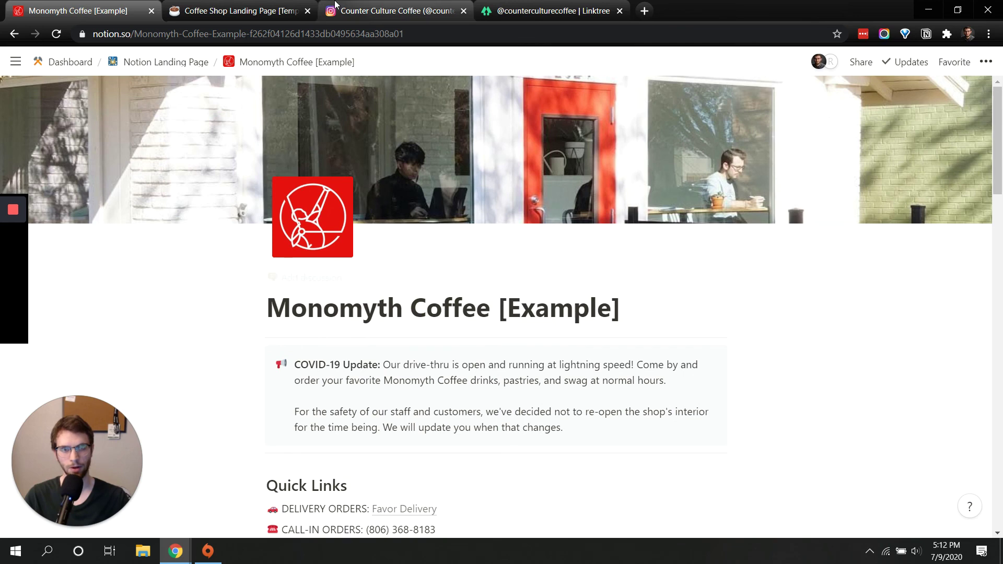
left_click(245, 7)
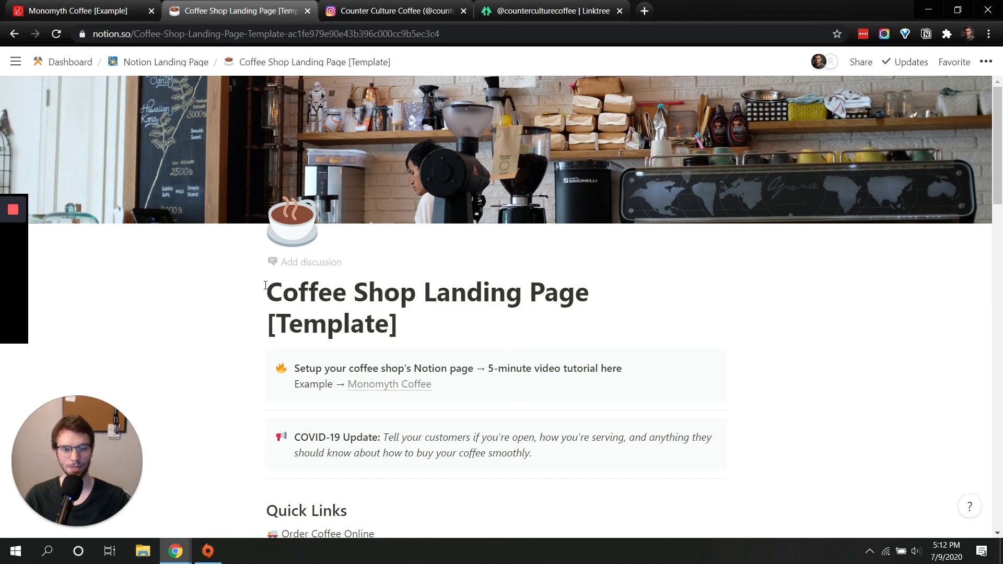
mouse_move(13, 210)
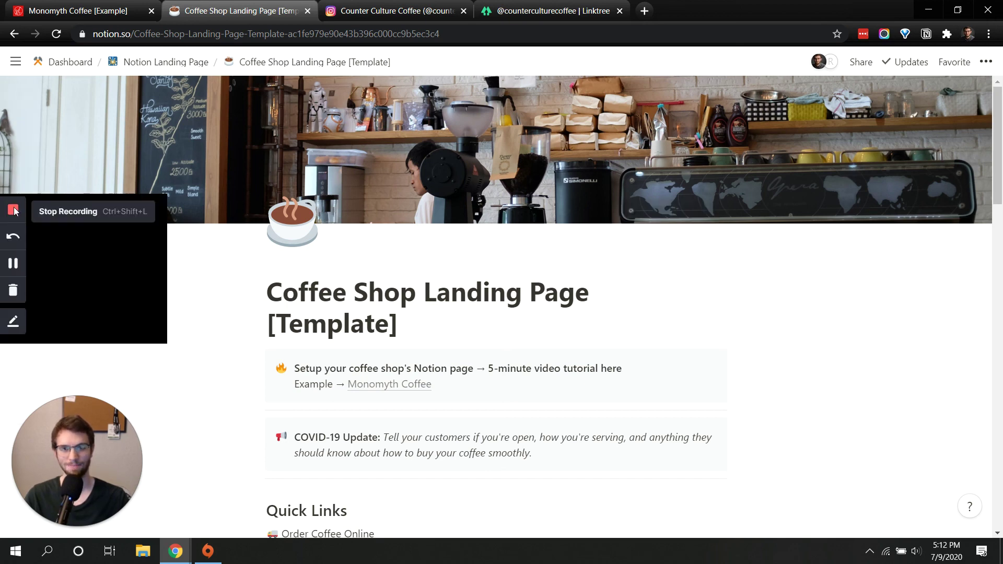